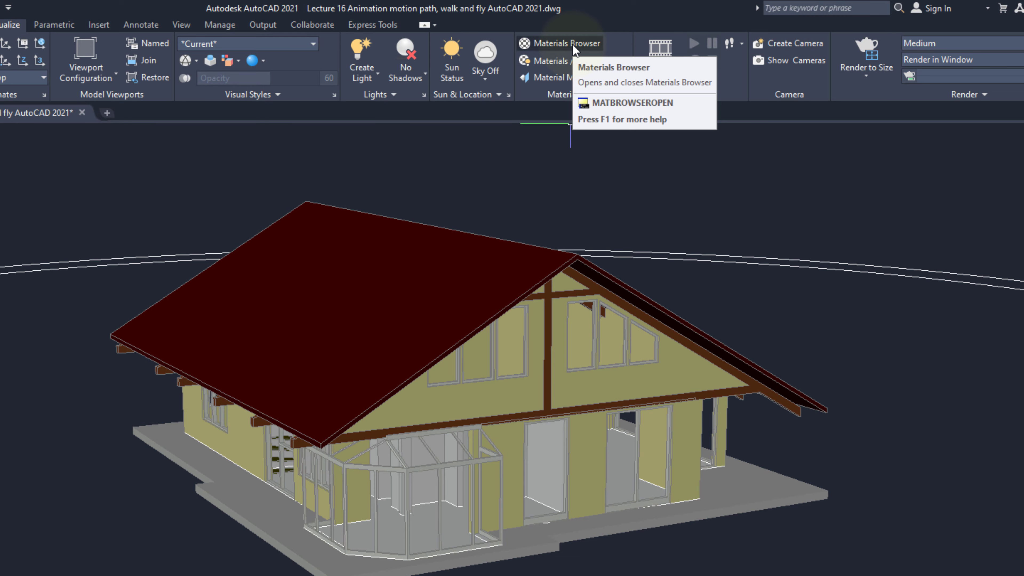
Step: Open the Materials Browser and look through the masonry materials in the Autodesk Library
{"action": "left_click", "coordinate": [572, 44]}
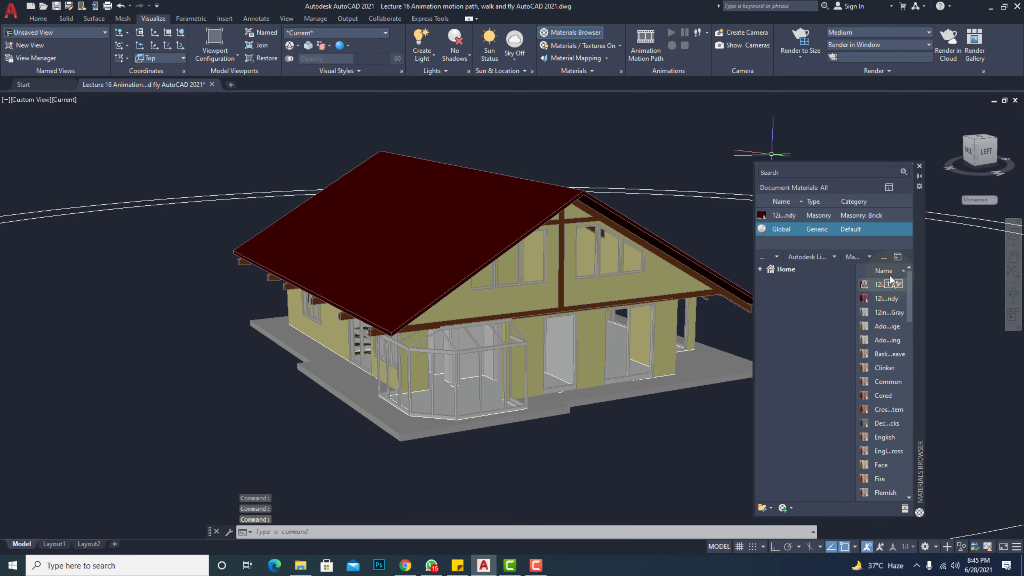
{"action": "left_click_drag", "start_coordinate": [921, 248], "coordinate": [935, 202]}
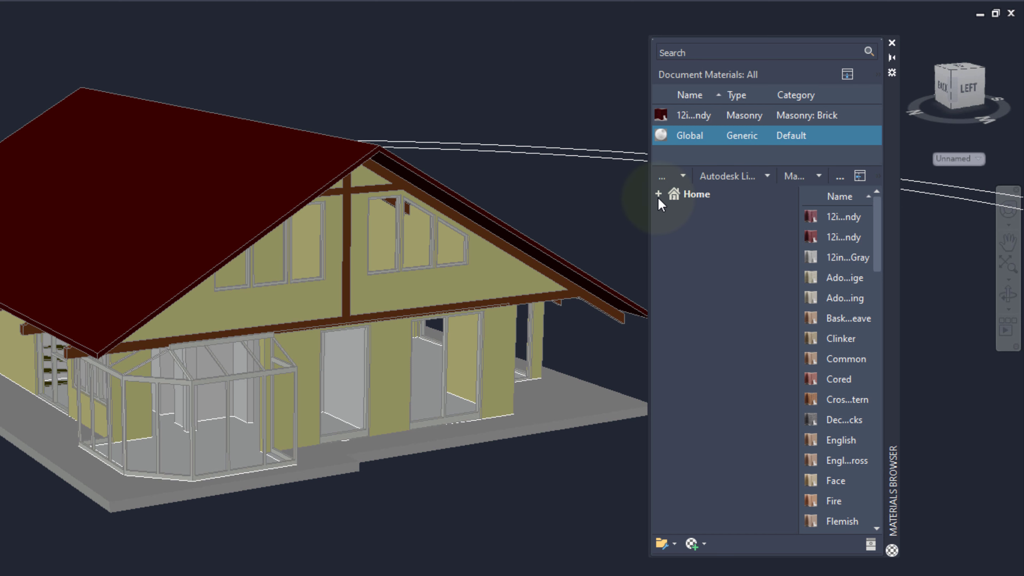
{"action": "left_click", "coordinate": [758, 220]}
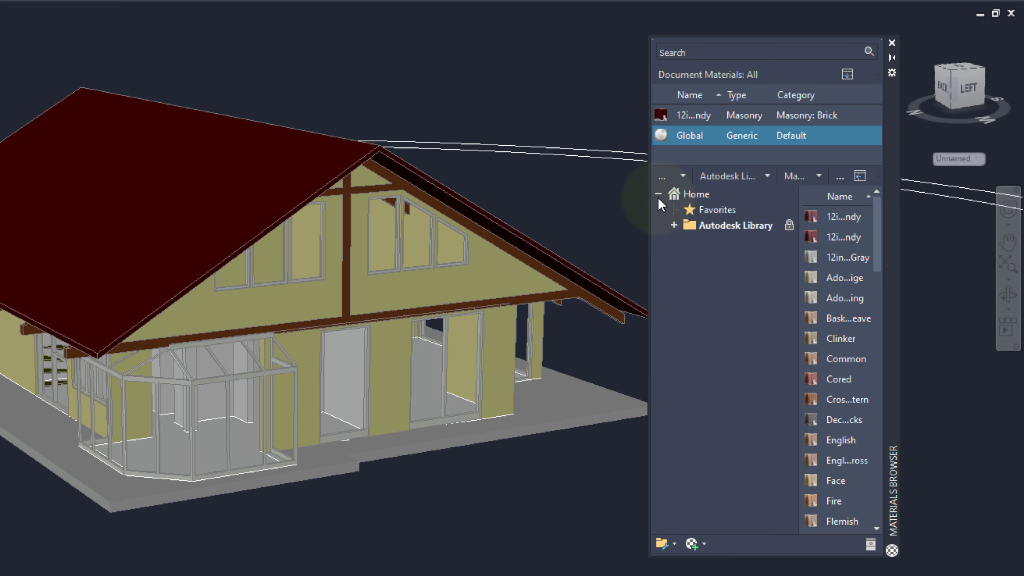
{"action": "left_click", "coordinate": [658, 195]}
{"action": "scroll", "coordinate": [850, 246], "scroll_direction": "down", "scroll_amount": 5}
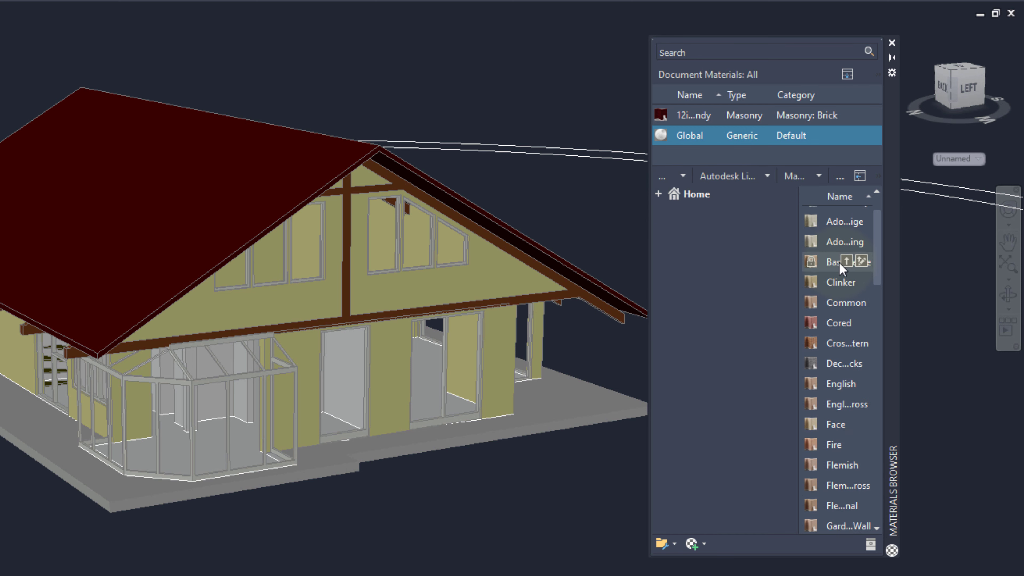
{"action": "scroll", "coordinate": [841, 269], "scroll_direction": "down", "scroll_amount": 7}
{"action": "scroll", "coordinate": [841, 270], "scroll_direction": "up", "scroll_amount": 12}
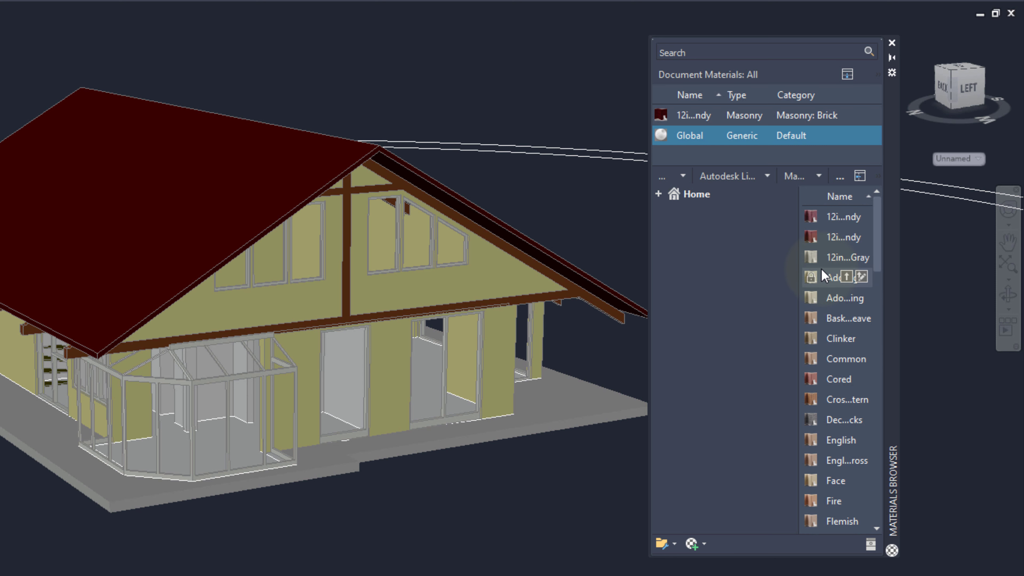
Step: Search the material library for "wood", look over the matches and clear the search
{"action": "left_click", "coordinate": [689, 53]}
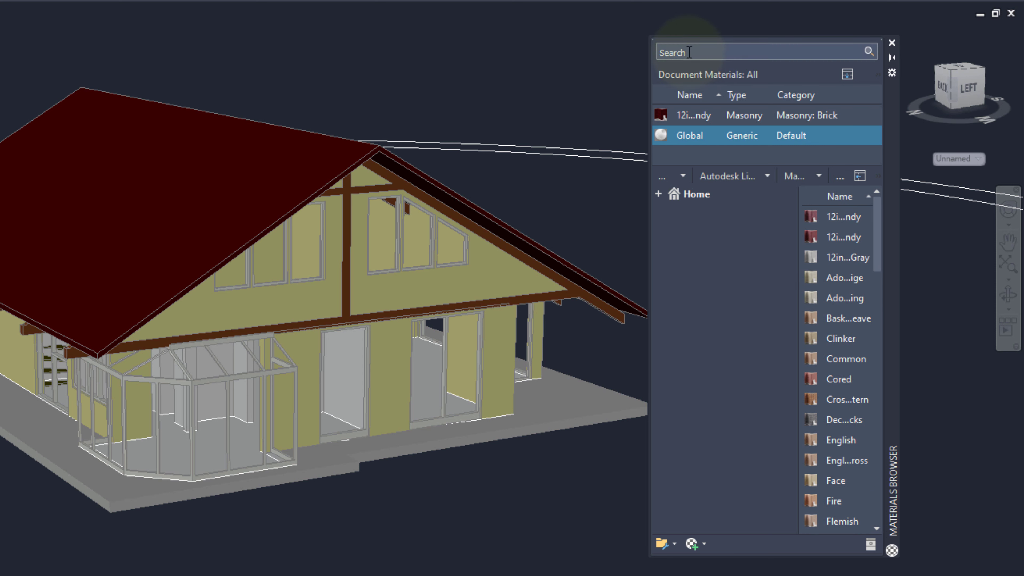
{"action": "left_click", "coordinate": [690, 53]}
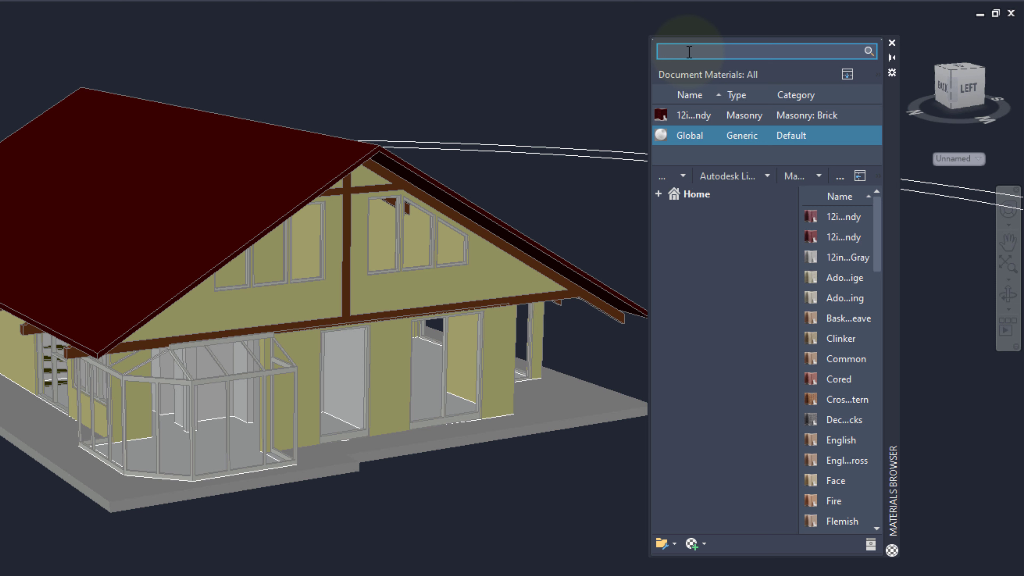
{"action": "type", "text": "wooo"}
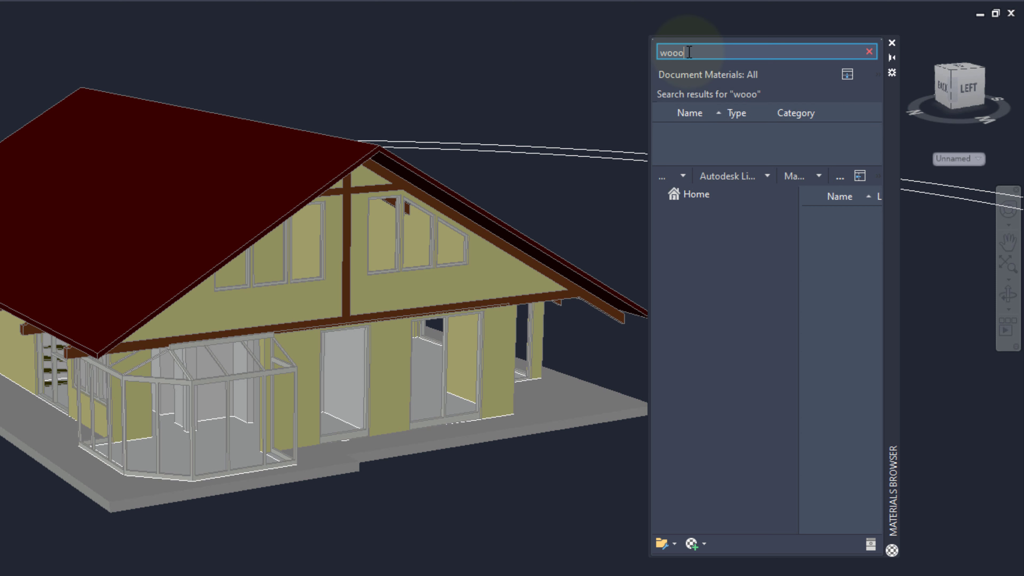
{"action": "key", "text": "BackSpace"}
{"action": "type", "text": "d"}
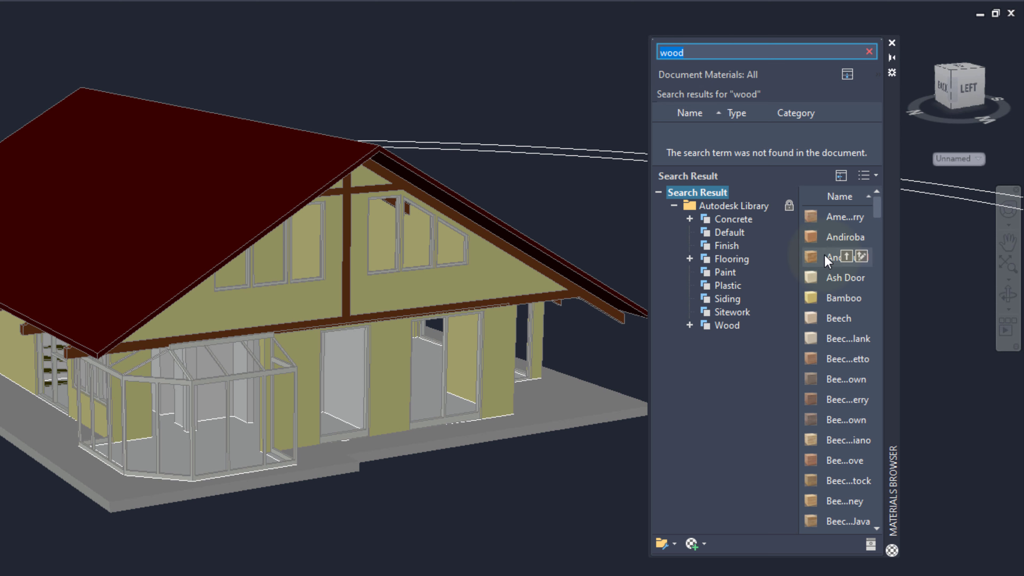
{"action": "mouse_move", "coordinate": [831, 338]}
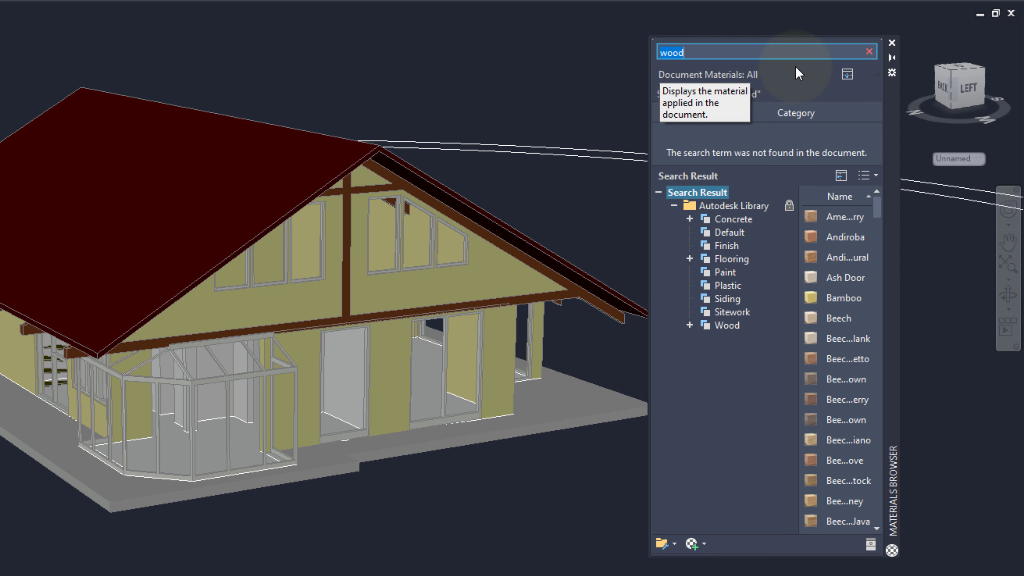
{"action": "left_click", "coordinate": [869, 52]}
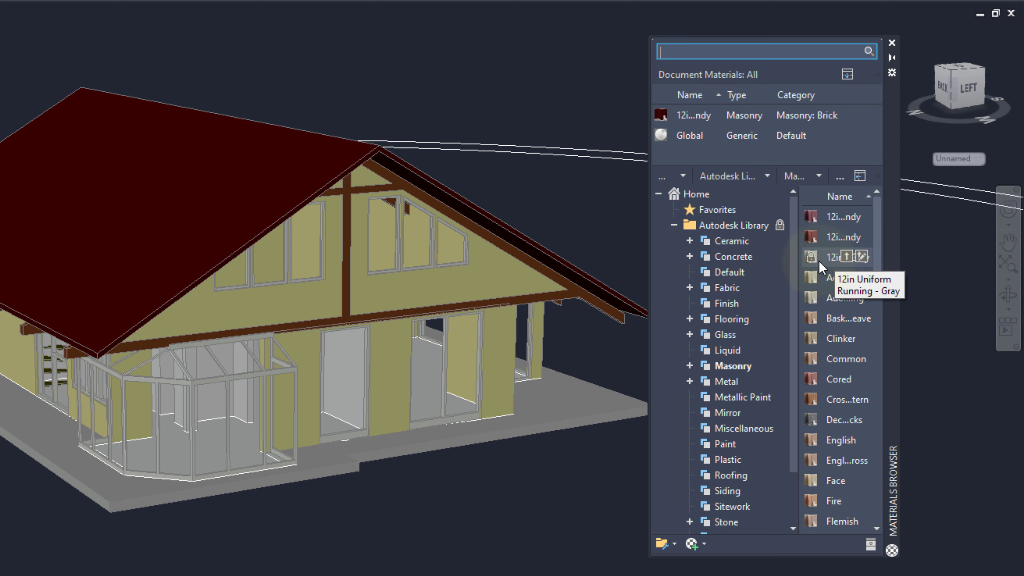
Step: Add 12in Uniform Running - Gray to the document materials and apply the 12in Running - Burgundy brick to the upper gable wall
{"action": "left_click", "coordinate": [847, 256]}
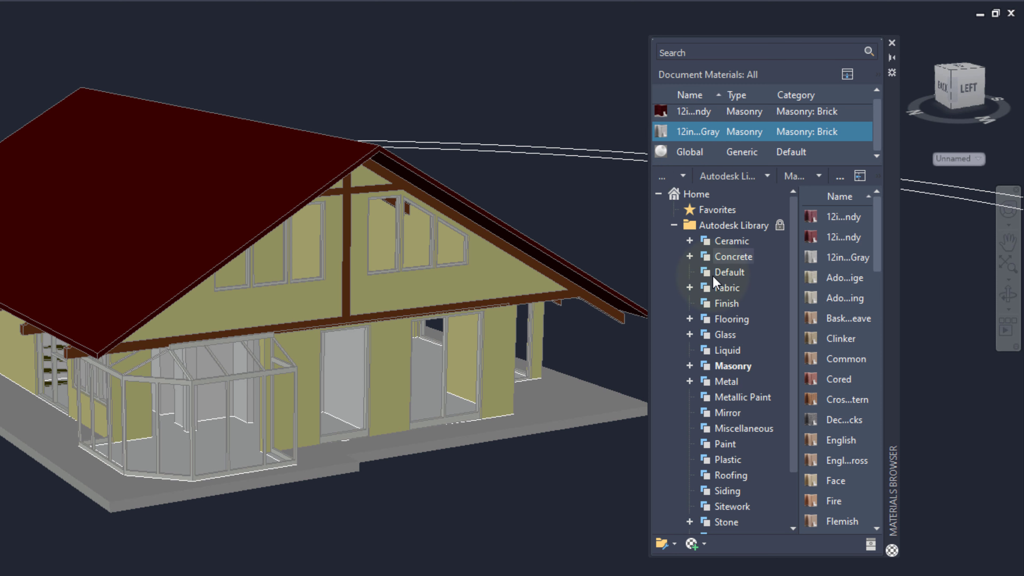
{"action": "scroll", "coordinate": [727, 142], "scroll_direction": "up", "scroll_amount": 1}
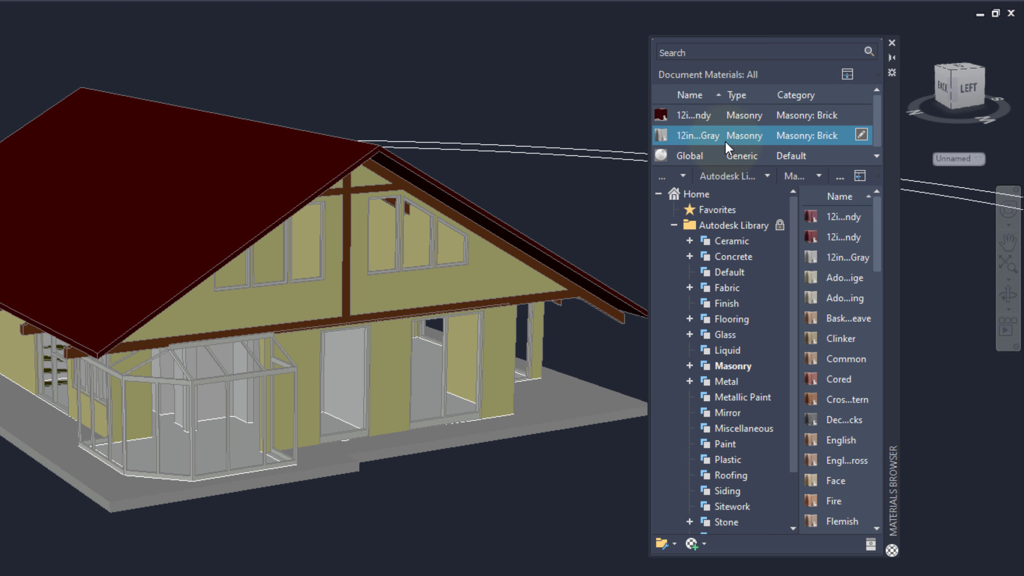
{"action": "left_click", "coordinate": [690, 120]}
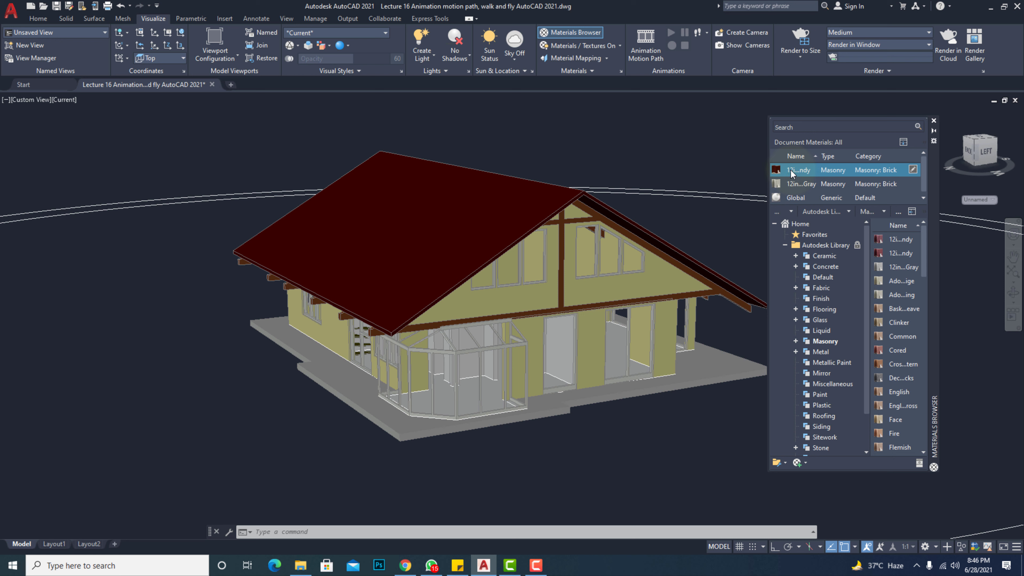
{"action": "left_click_drag", "start_coordinate": [791, 170], "coordinate": [707, 207]}
{"action": "left_click_drag", "start_coordinate": [576, 289], "coordinate": [577, 290]}
{"action": "scroll", "coordinate": [577, 289], "scroll_direction": "up", "scroll_amount": 2}
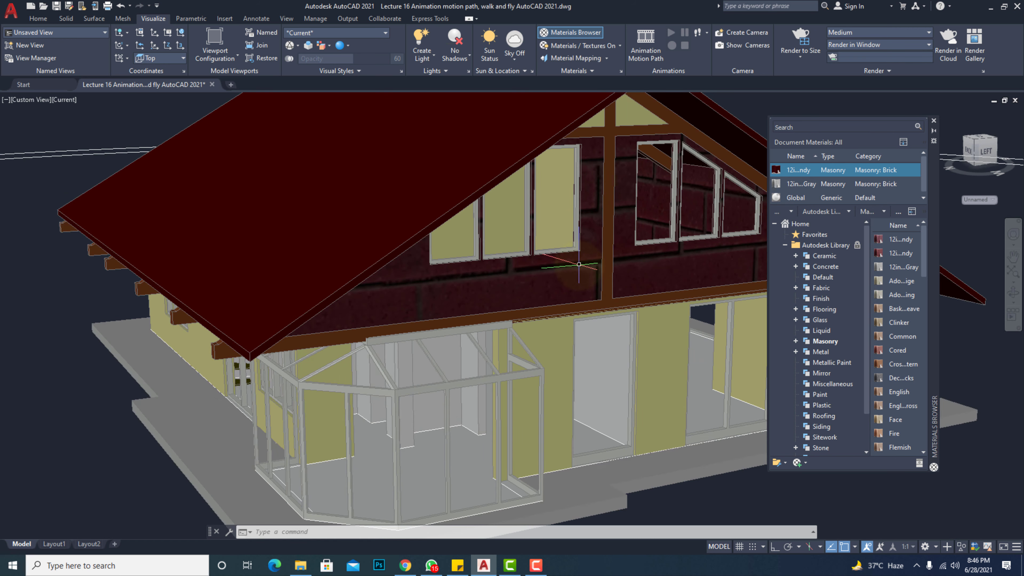
{"action": "scroll", "coordinate": [580, 265], "scroll_direction": "up", "scroll_amount": 2}
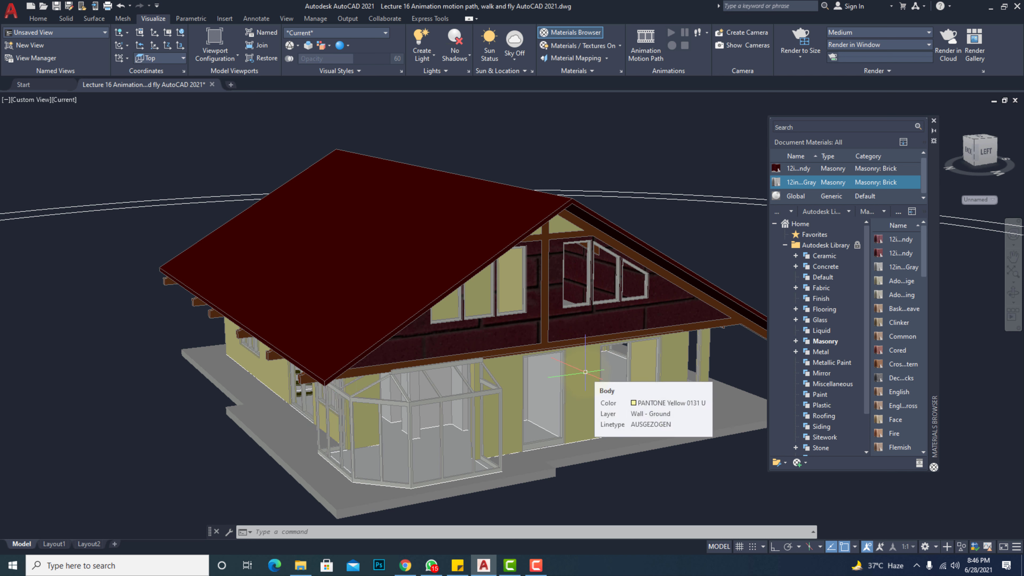
Step: Attach the 12in Running - Burgundy material by layer to the Roof top layer
{"action": "left_click", "coordinate": [576, 72]}
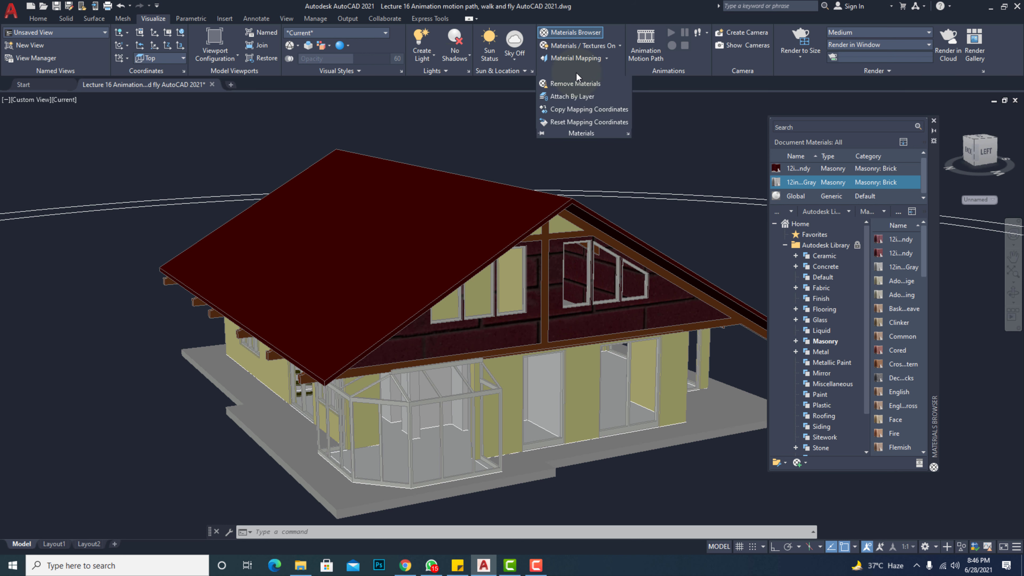
{"action": "left_click", "coordinate": [572, 96]}
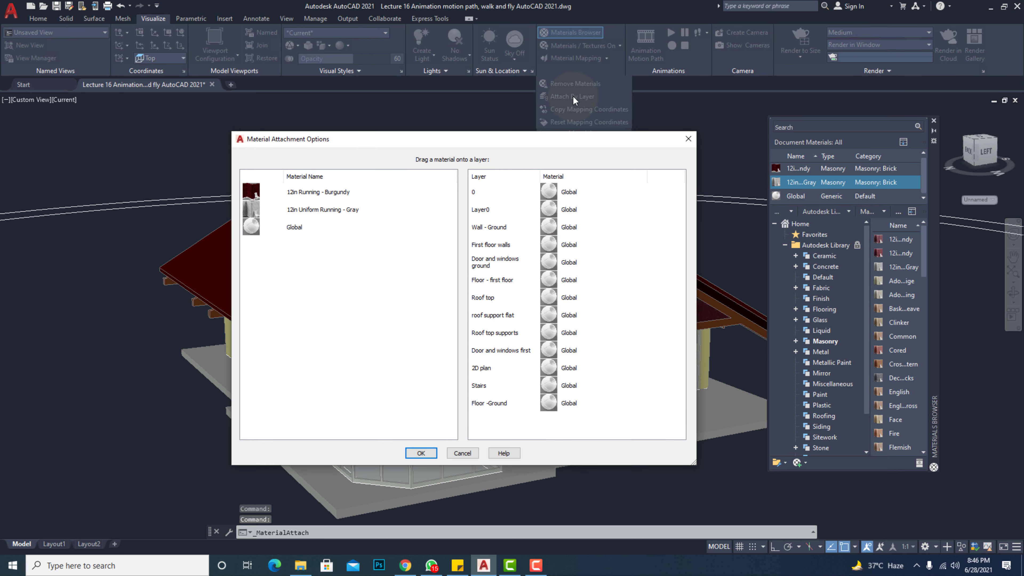
{"action": "left_click_drag", "start_coordinate": [523, 142], "coordinate": [540, 129]}
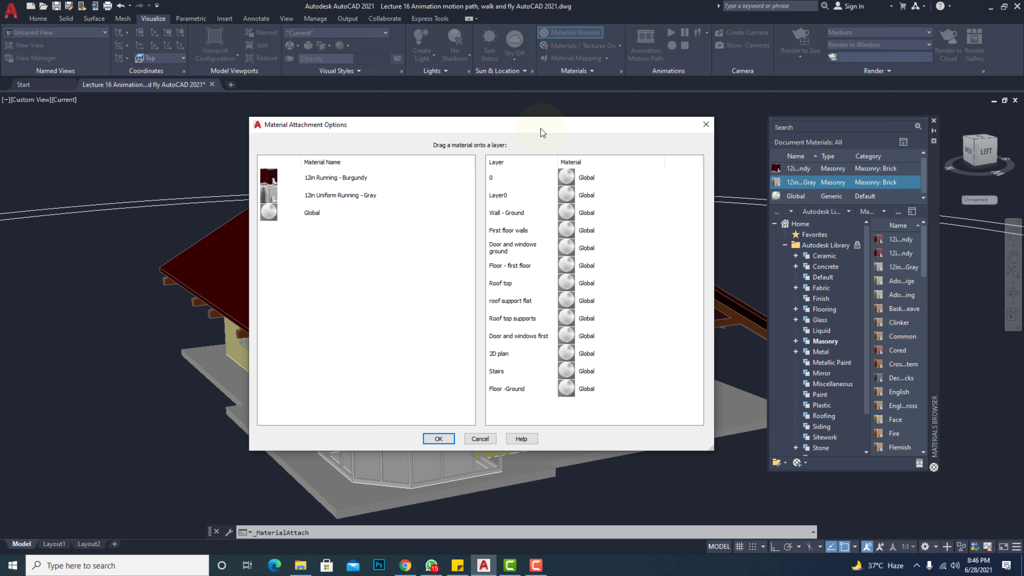
{"action": "left_click", "coordinate": [499, 283]}
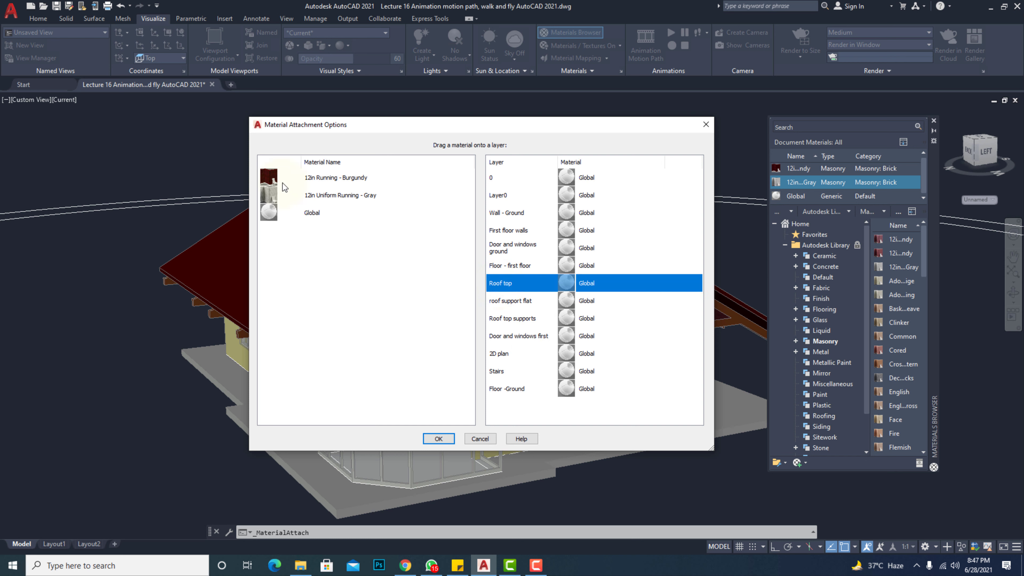
{"action": "left_click", "coordinate": [270, 176]}
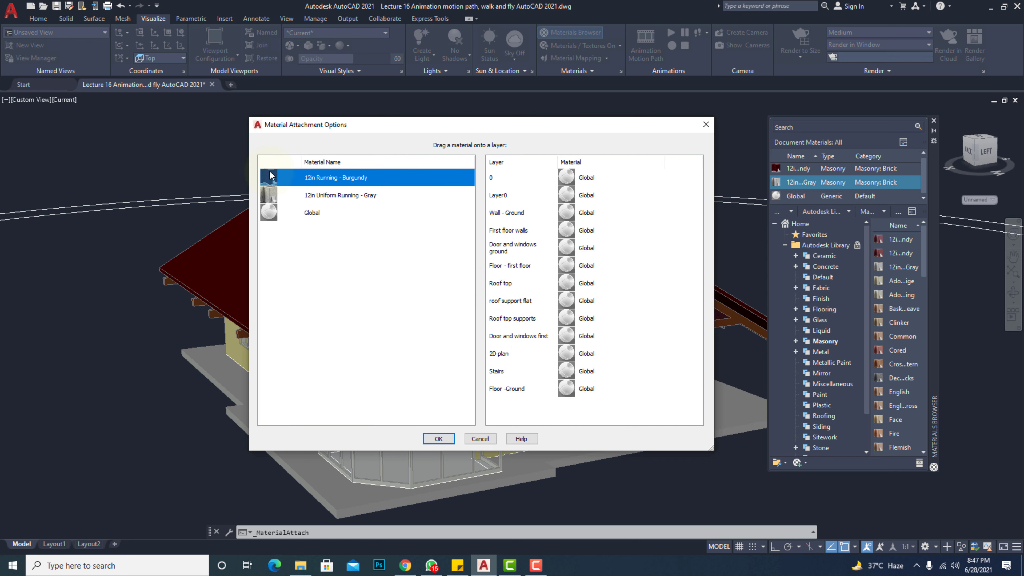
{"action": "left_click_drag", "start_coordinate": [270, 176], "coordinate": [504, 286]}
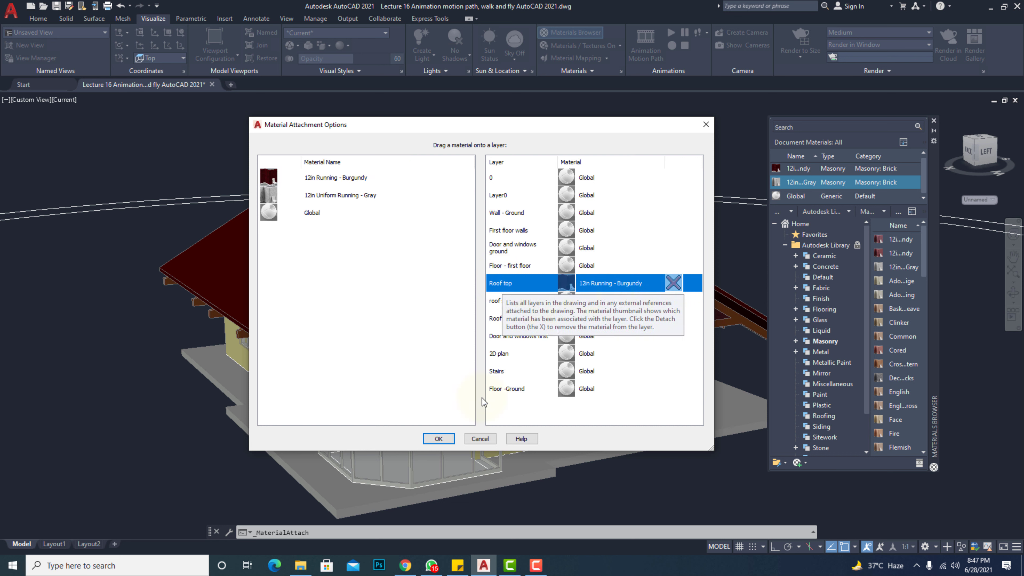
{"action": "left_click", "coordinate": [441, 440]}
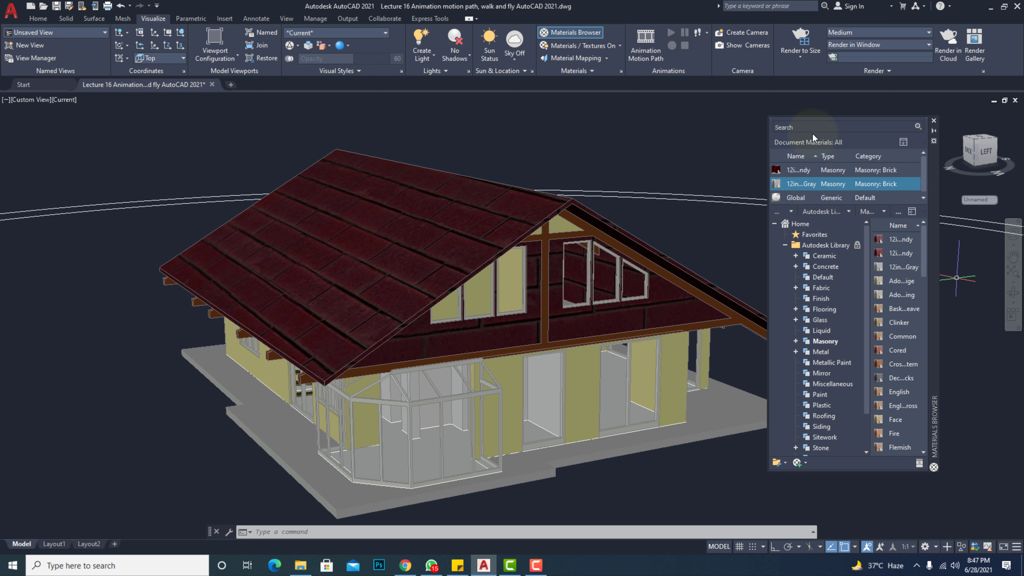
Step: Search the material library for "wood" and add Andiroba to the document materials
{"action": "left_click", "coordinate": [808, 126]}
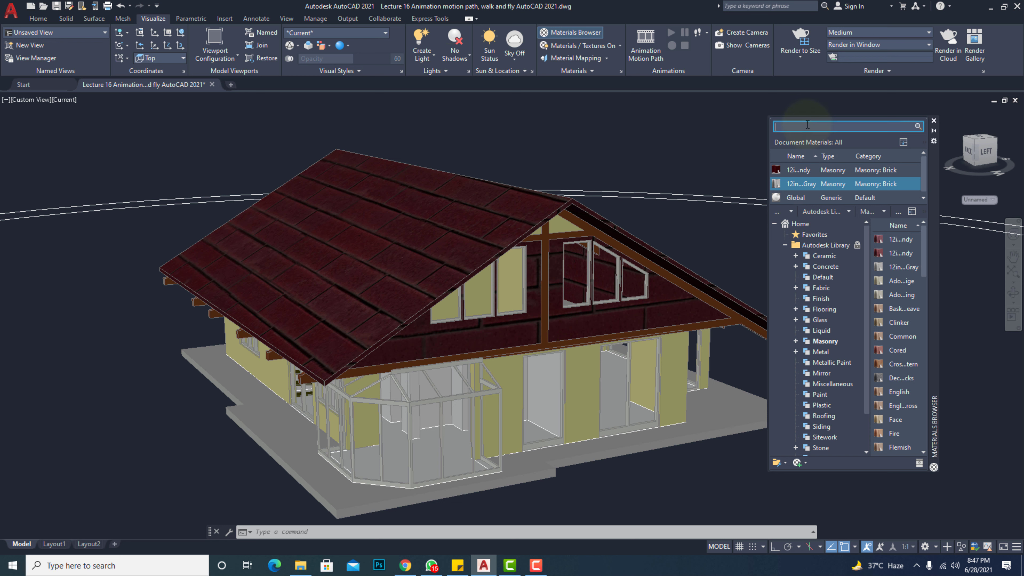
{"action": "key", "text": "Return"}
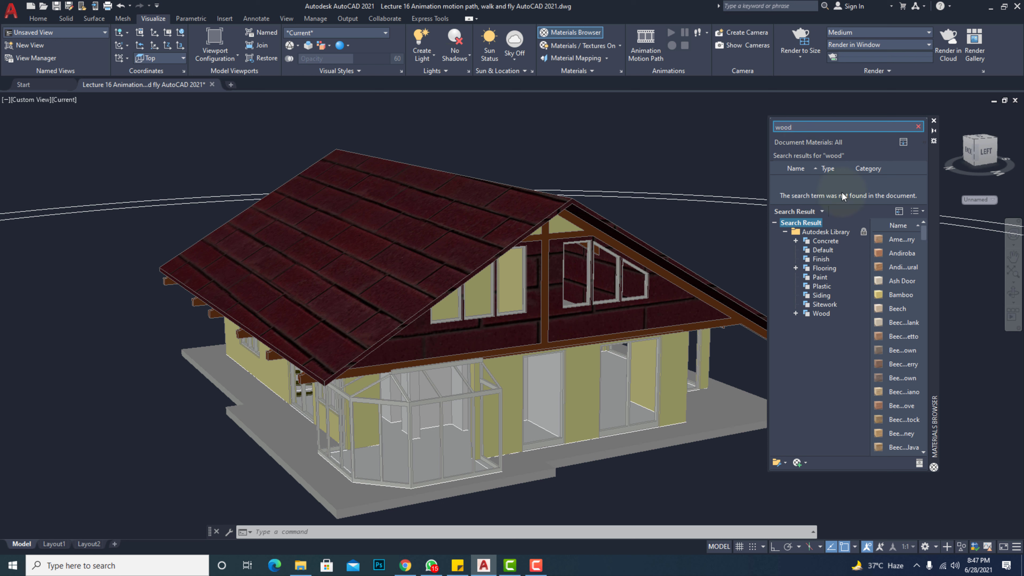
{"action": "left_click", "coordinate": [903, 253]}
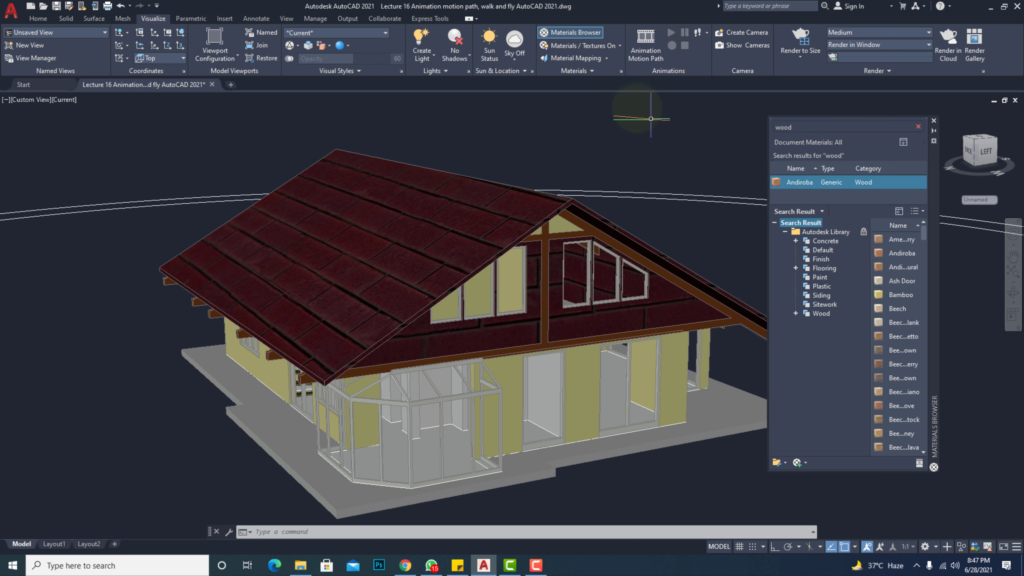
Step: Attach the Andiroba material by layer to the Door and windows first and Floor - first floor layers
{"action": "left_click", "coordinate": [587, 68]}
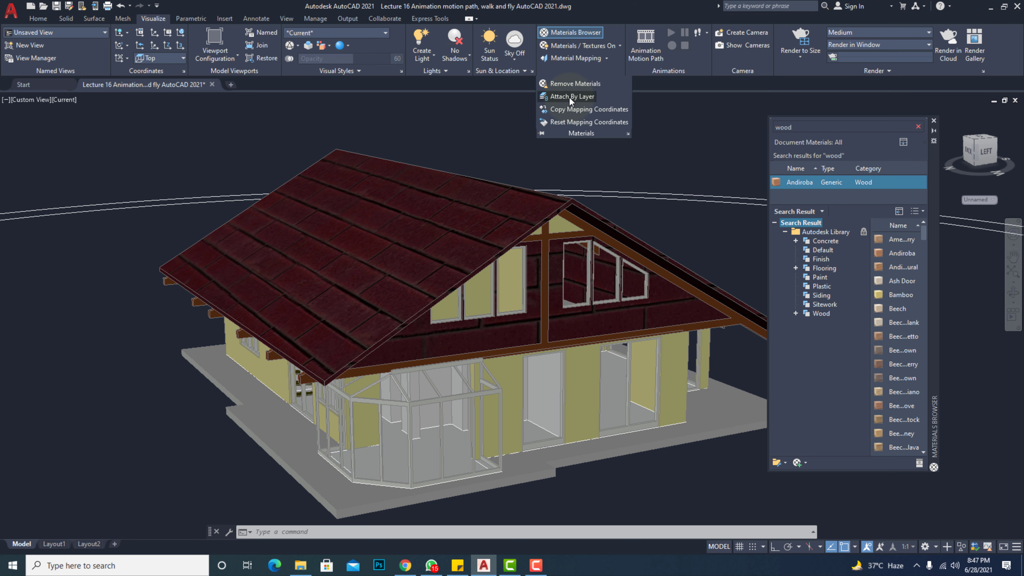
{"action": "left_click", "coordinate": [570, 98]}
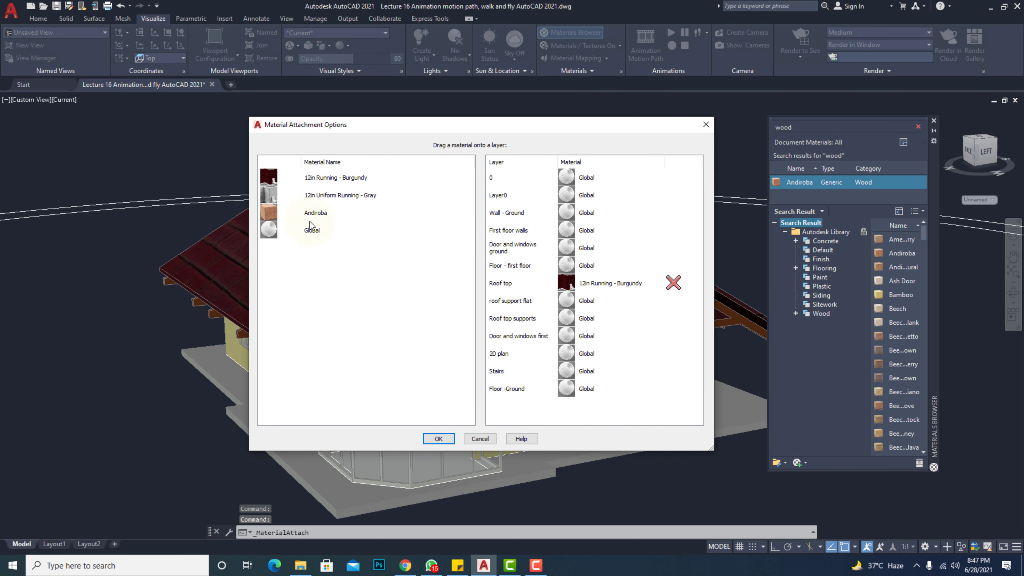
{"action": "left_click", "coordinate": [312, 214]}
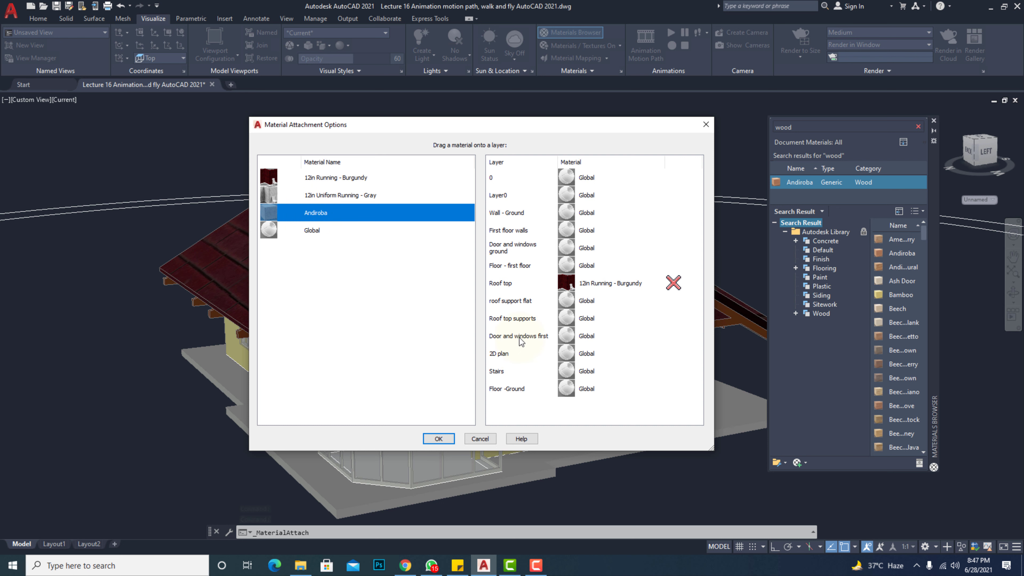
{"action": "left_click_drag", "start_coordinate": [309, 216], "coordinate": [533, 341]}
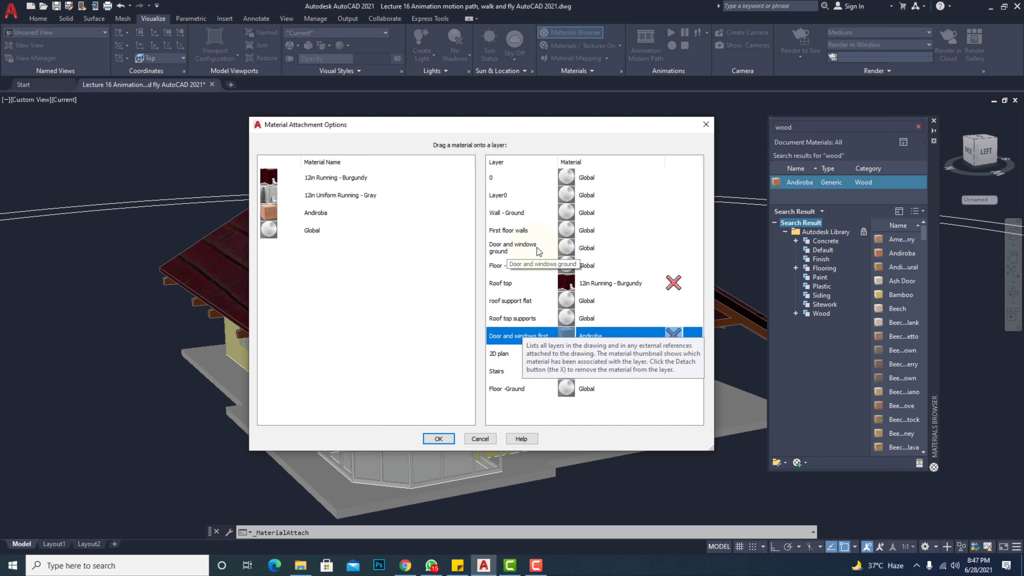
{"action": "left_click", "coordinate": [309, 215]}
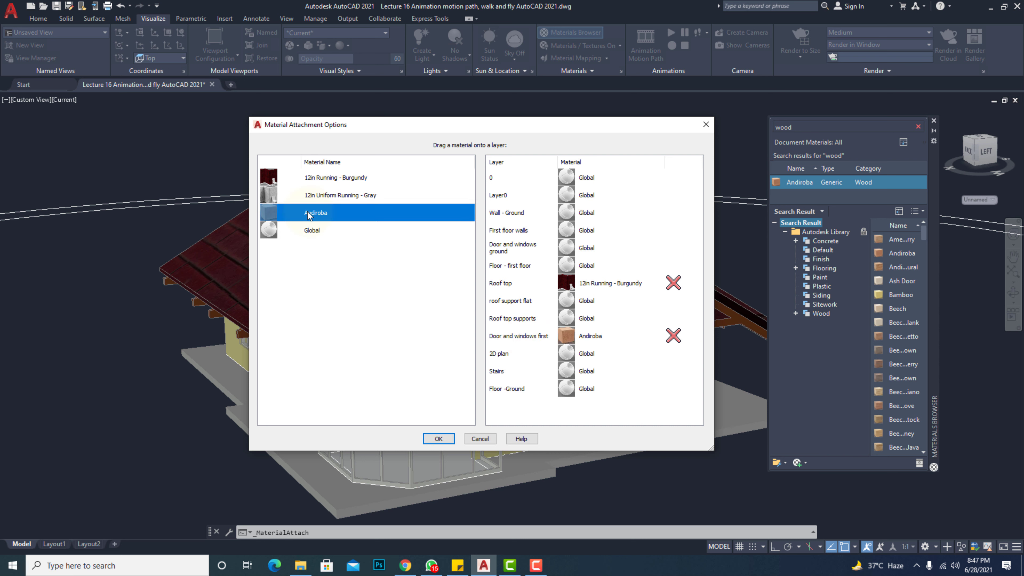
{"action": "left_click_drag", "start_coordinate": [442, 247], "coordinate": [510, 269]}
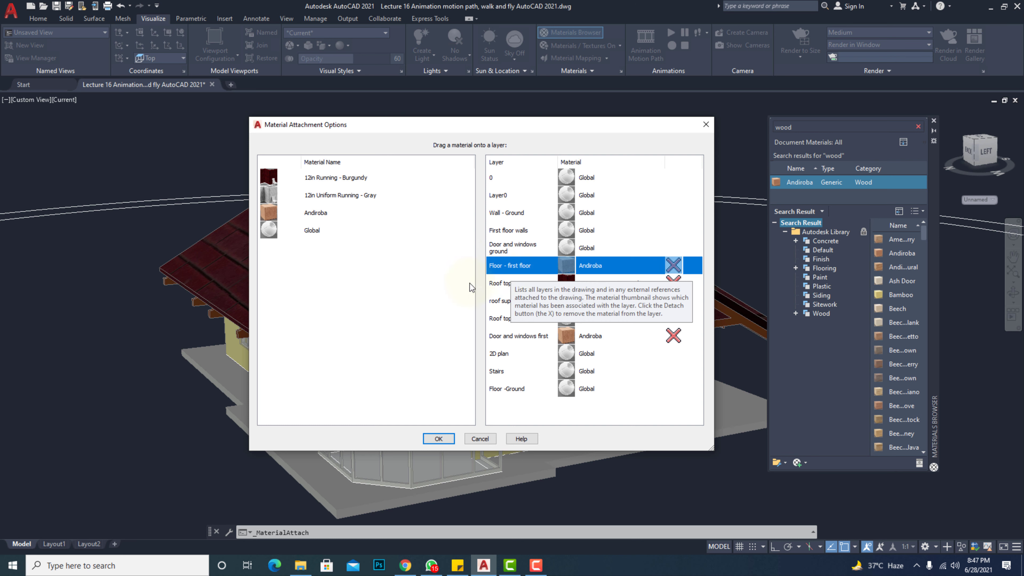
{"action": "left_click", "coordinate": [438, 438]}
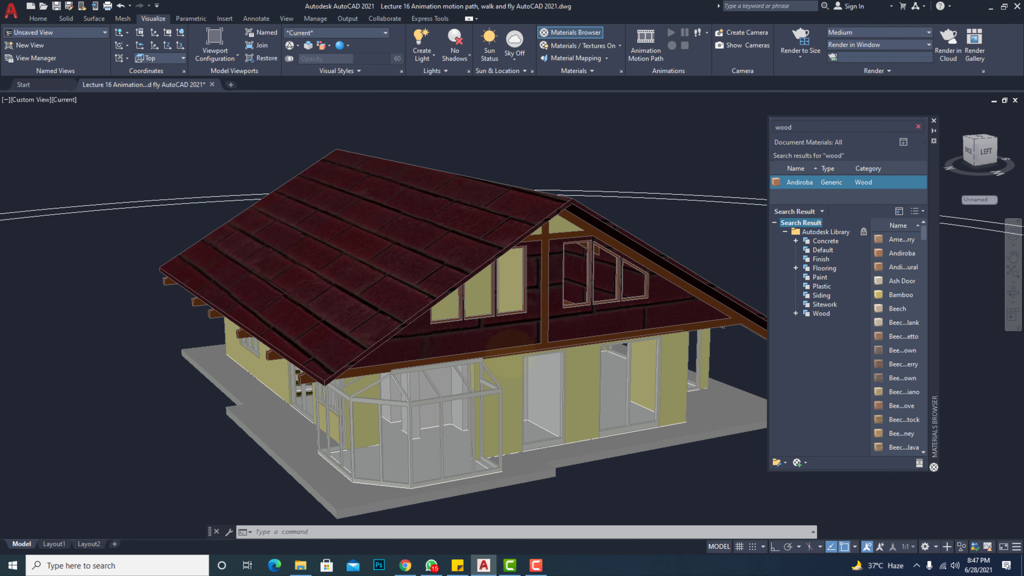
Step: Inspect the material on the upper-floor window frames in the gable at close range
{"action": "scroll", "coordinate": [565, 339], "scroll_direction": "down", "scroll_amount": 2}
{"action": "scroll", "coordinate": [528, 359], "scroll_direction": "up", "scroll_amount": 2}
{"action": "middle_click_drag", "start_coordinate": [527, 359], "coordinate": [528, 340]}
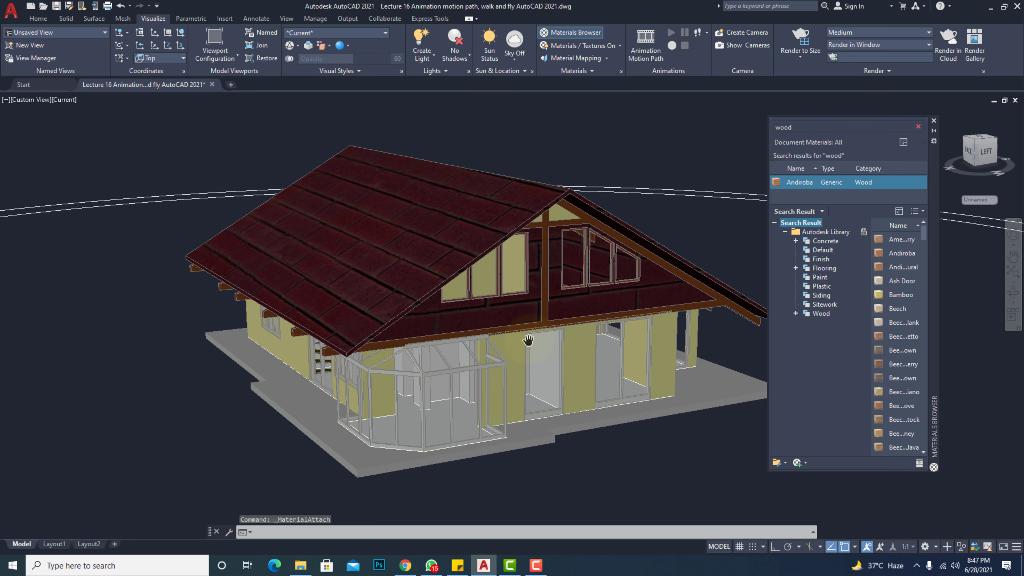
{"action": "left_click", "coordinate": [578, 70]}
{"action": "scroll", "coordinate": [664, 207], "scroll_direction": "up", "scroll_amount": 5}
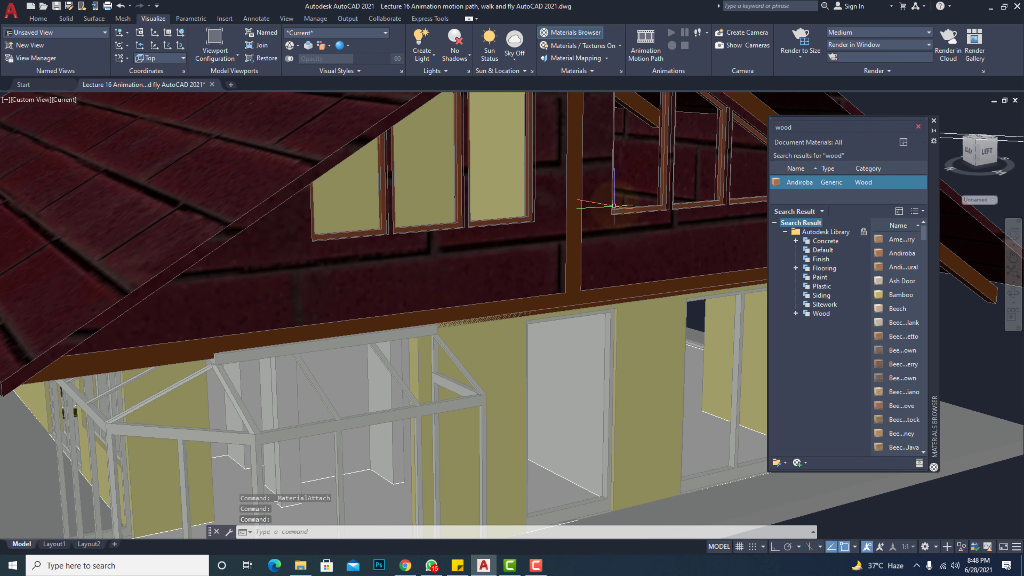
Step: Attach the Andiroba material by layer to the Door and windows ground layer
{"action": "scroll", "coordinate": [528, 235], "scroll_direction": "down", "scroll_amount": 6}
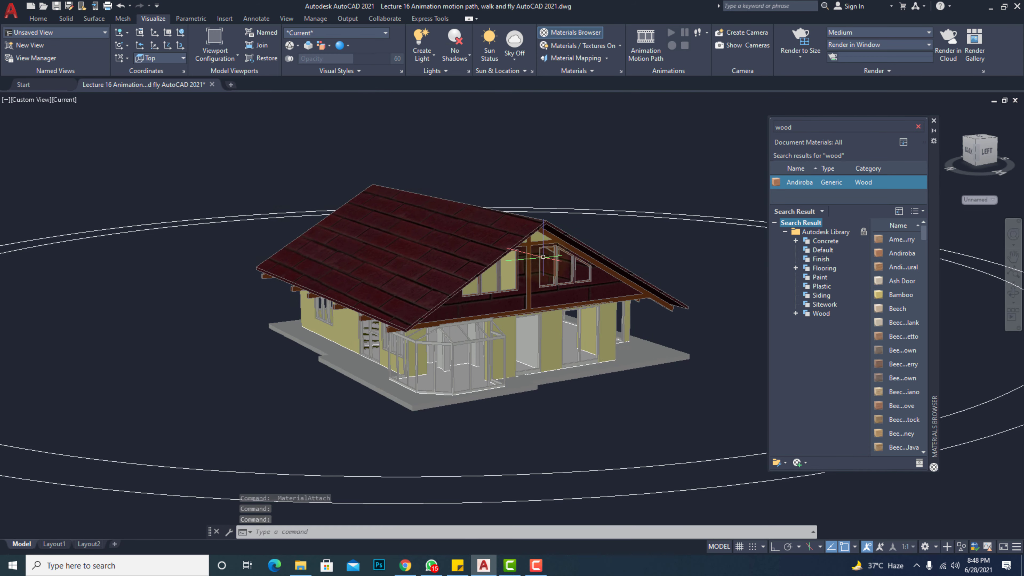
{"action": "middle_click_drag", "start_coordinate": [538, 281], "coordinate": [543, 301]}
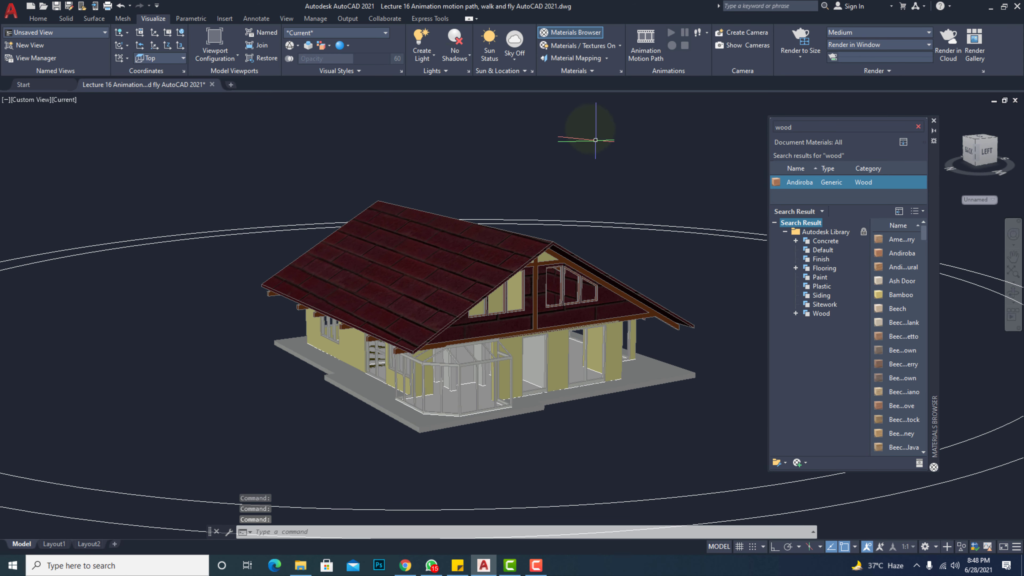
{"action": "left_click", "coordinate": [593, 72]}
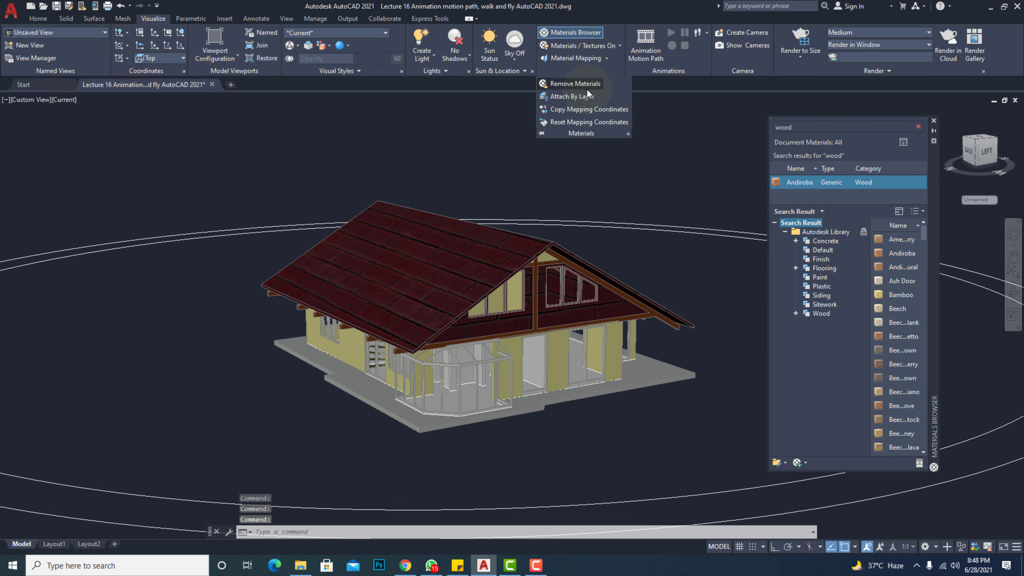
{"action": "left_click", "coordinate": [574, 96]}
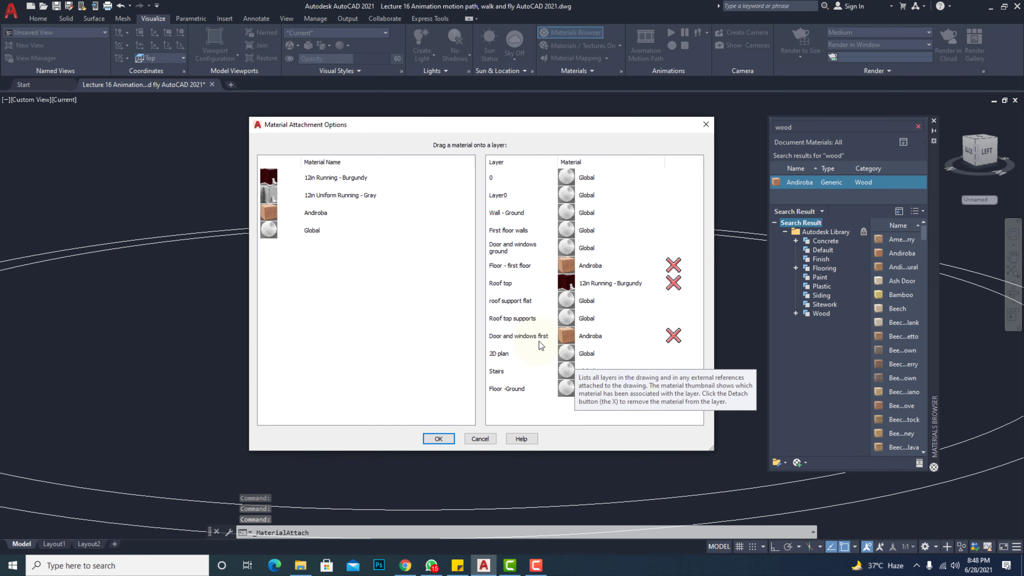
{"action": "left_click", "coordinate": [505, 250]}
{"action": "left_click", "coordinate": [267, 215]}
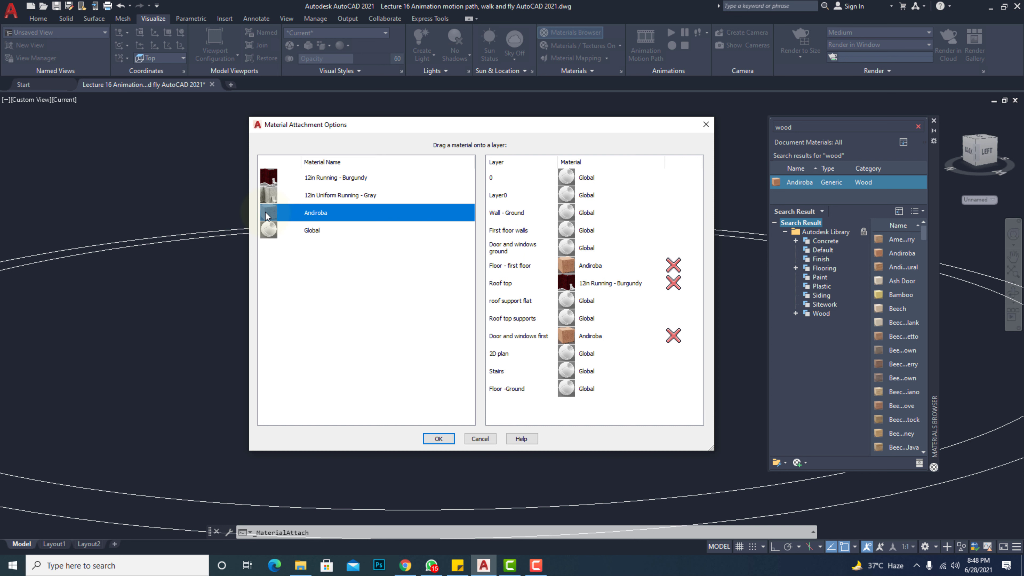
{"action": "left_click_drag", "start_coordinate": [482, 239], "coordinate": [518, 254]}
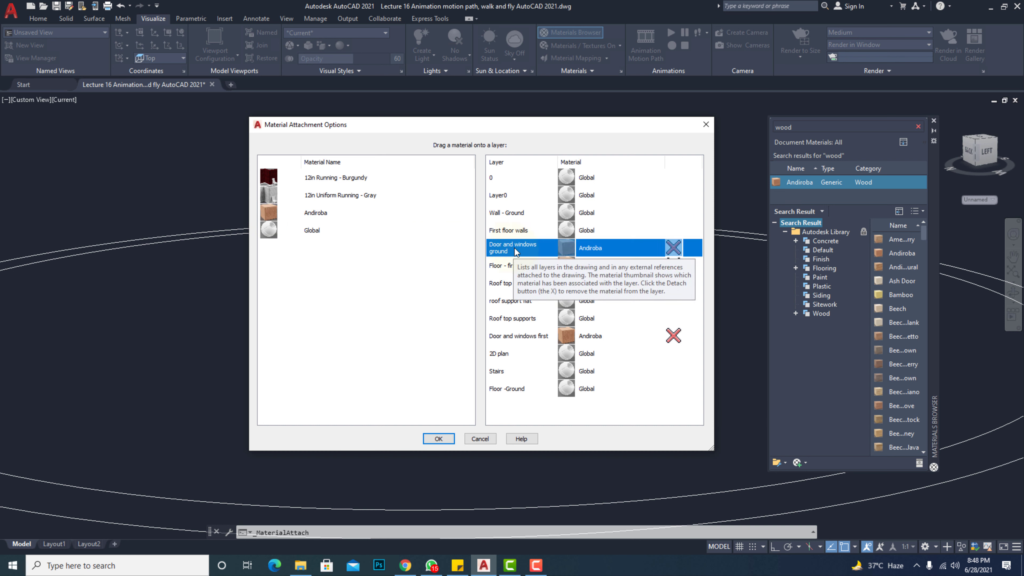
{"action": "left_click", "coordinate": [438, 439]}
{"action": "scroll", "coordinate": [513, 380], "scroll_direction": "up", "scroll_amount": 3}
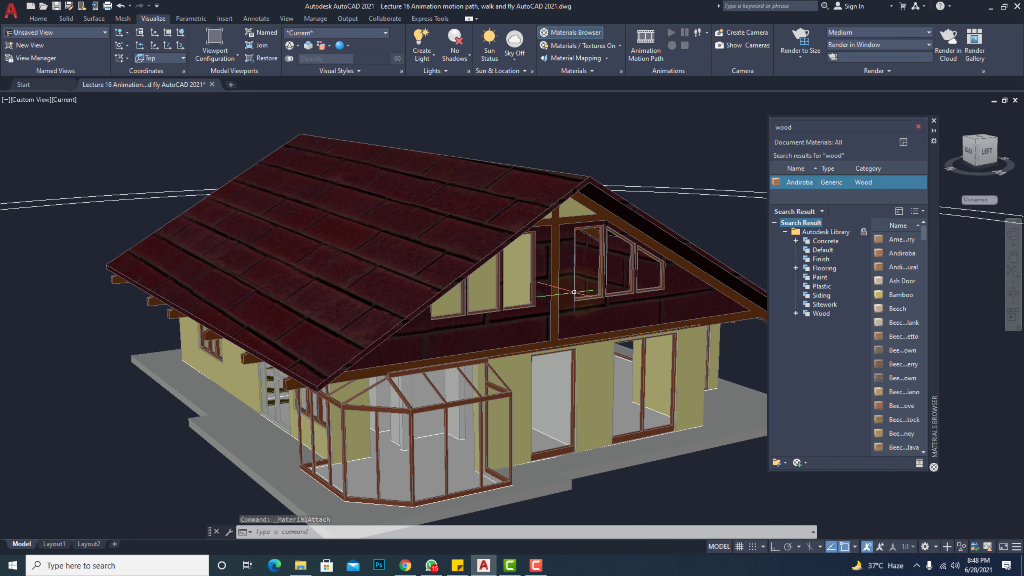
{"action": "scroll", "coordinate": [567, 291], "scroll_direction": "down", "scroll_amount": 2}
{"action": "middle_click_drag", "start_coordinate": [572, 278], "coordinate": [566, 316]}
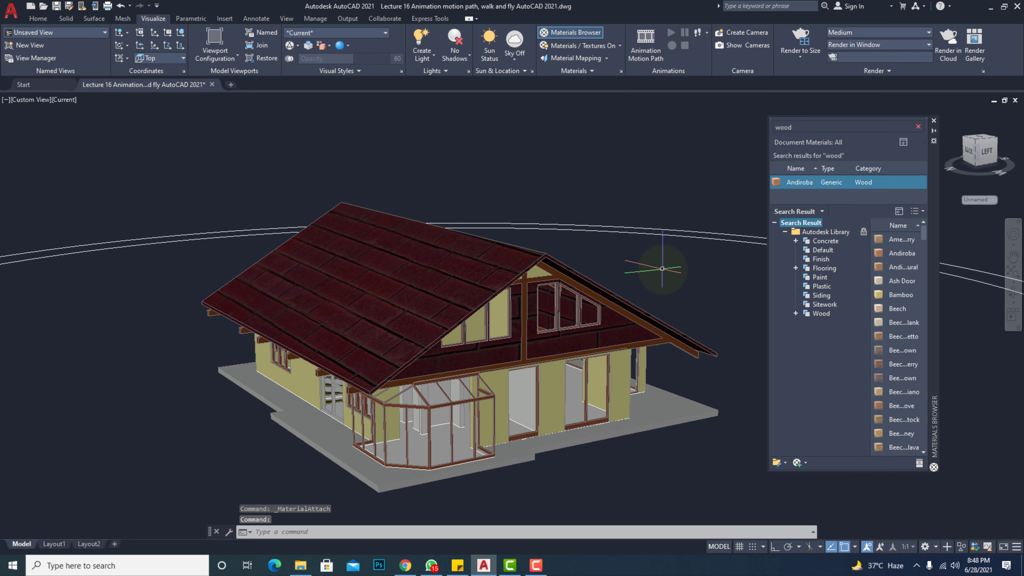
{"action": "left_click", "coordinate": [584, 71]}
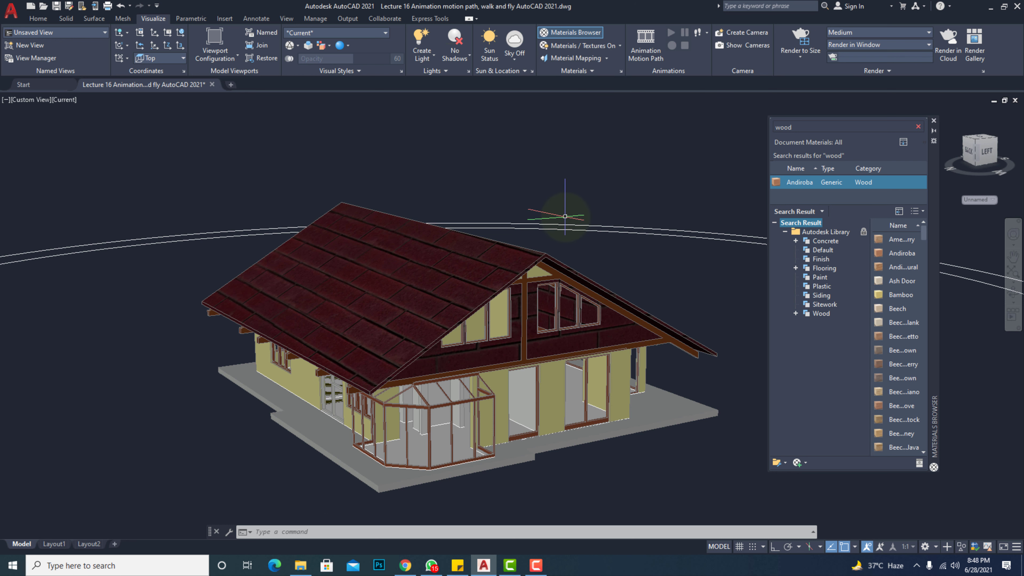
{"action": "scroll", "coordinate": [508, 390], "scroll_direction": "up", "scroll_amount": 3}
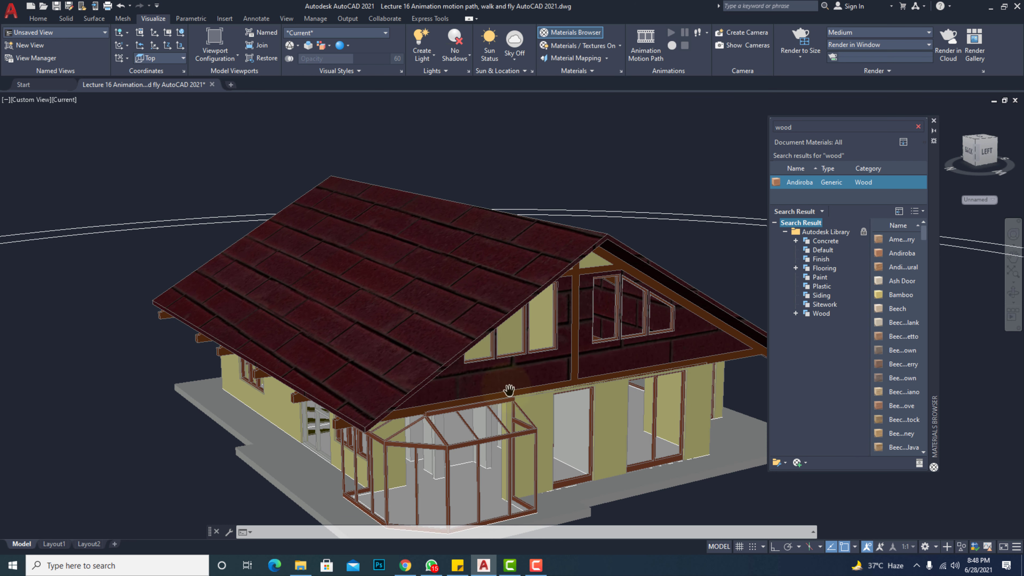
{"action": "left_click", "coordinate": [463, 312]}
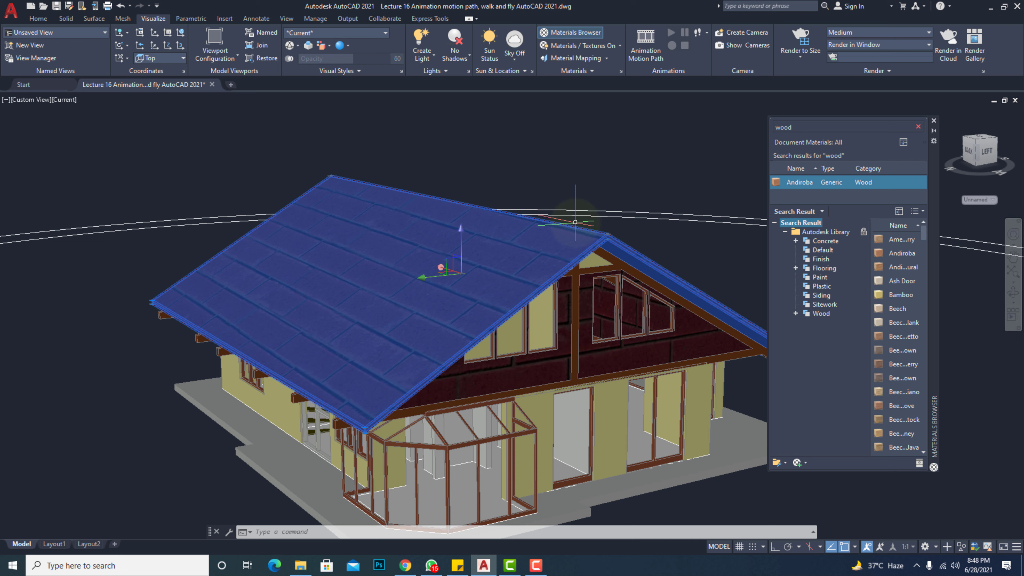
{"action": "key", "text": "Escape"}
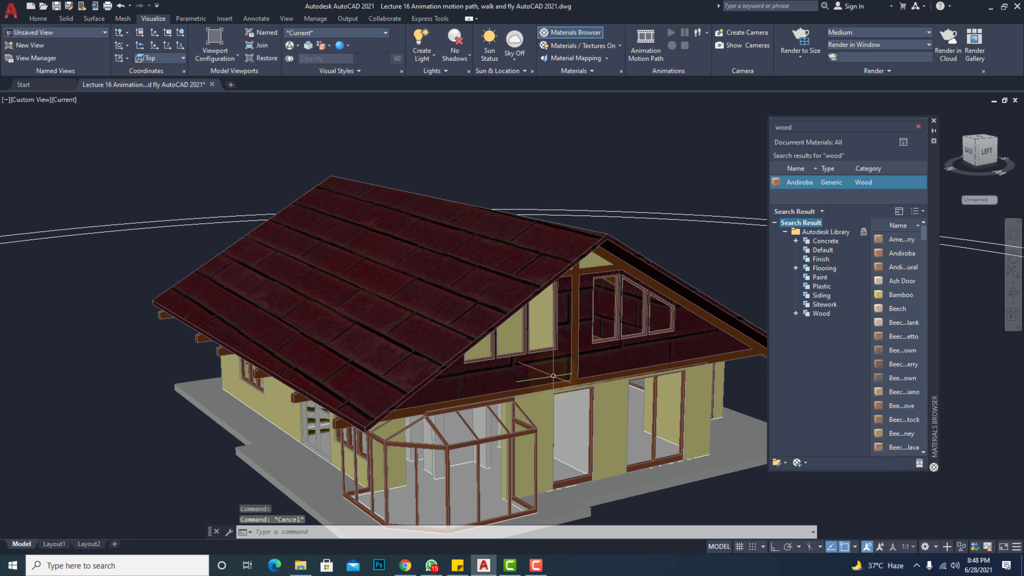
Step: Apply planar material mapping to the brick gable wall
{"action": "left_click", "coordinate": [591, 73]}
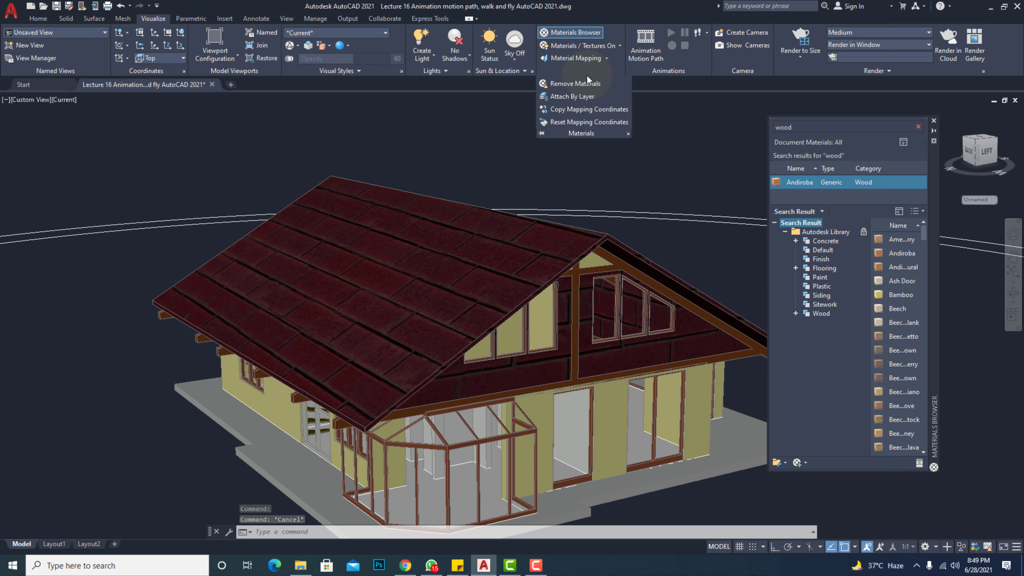
{"action": "left_click", "coordinate": [581, 57]}
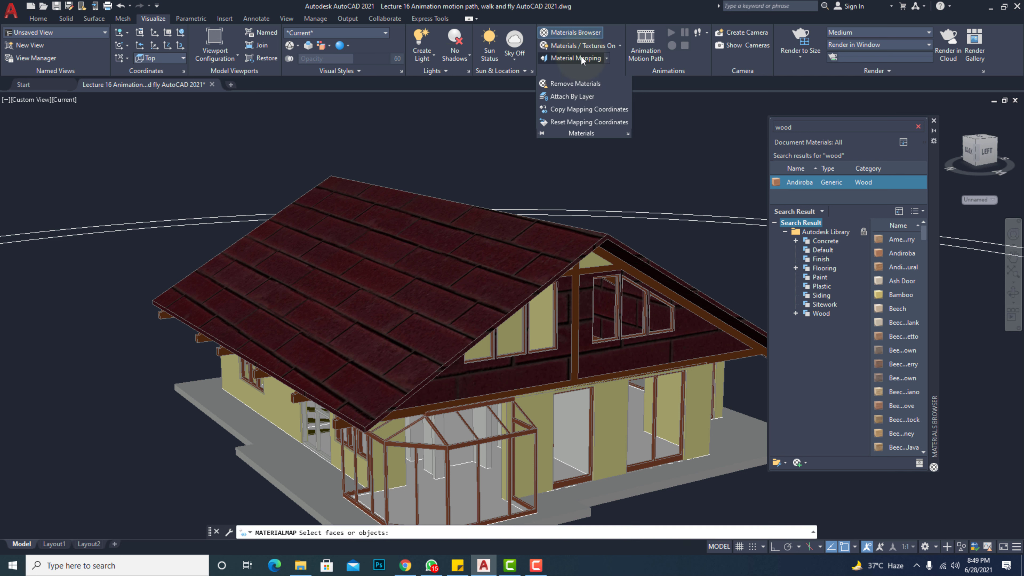
{"action": "left_click", "coordinate": [603, 358]}
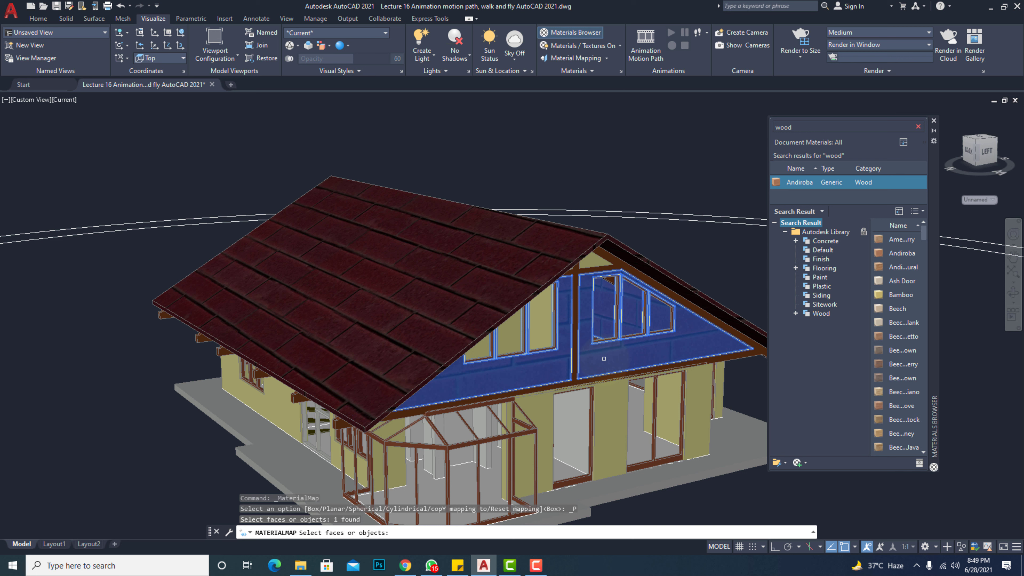
{"action": "key", "text": "Return"}
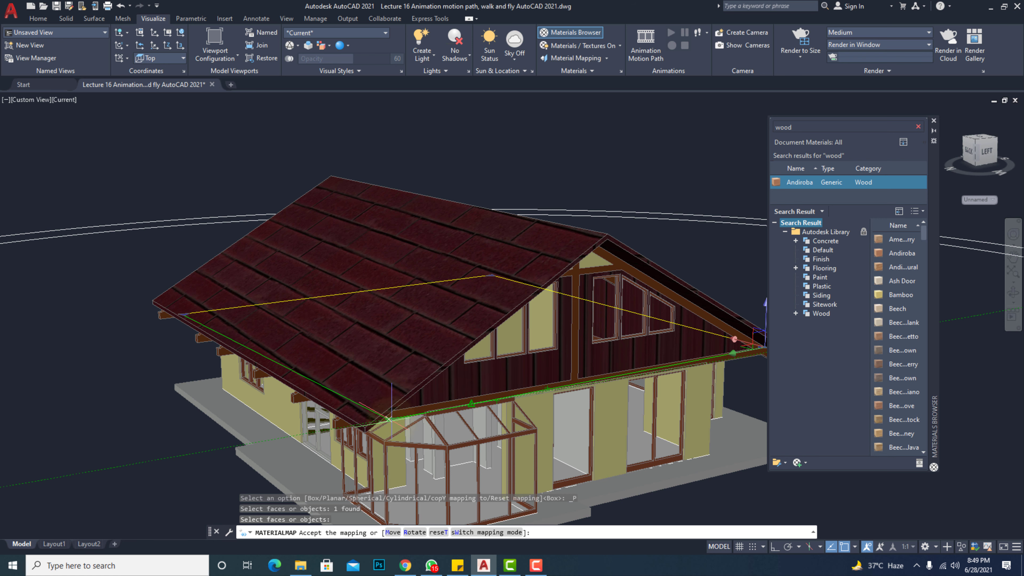
Step: Turn off object snap and shrink the gable wall's planar mapping frame along its base edge to the central post
{"action": "scroll", "coordinate": [389, 420], "scroll_direction": "up", "scroll_amount": 1}
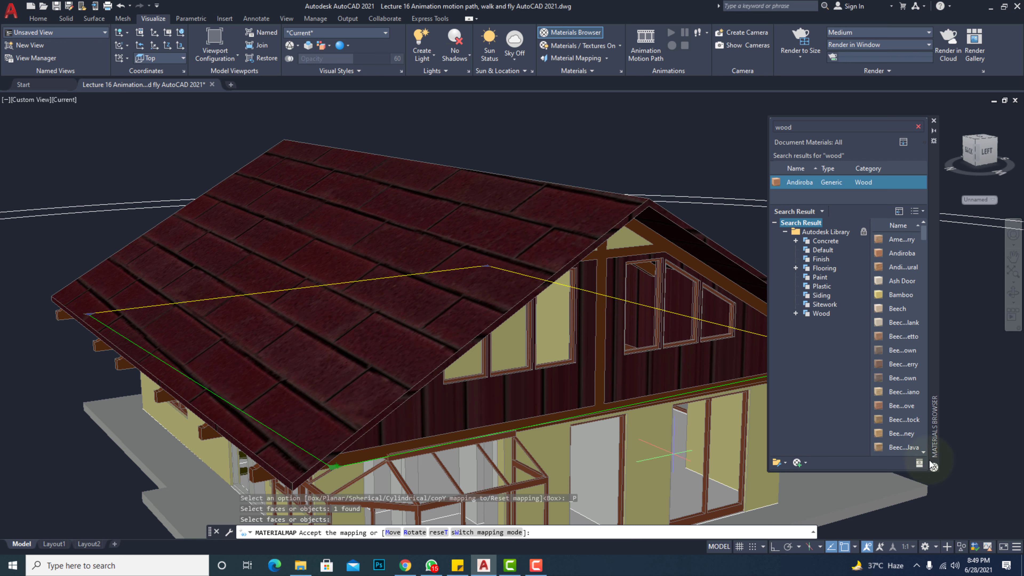
{"action": "left_click", "coordinate": [844, 546]}
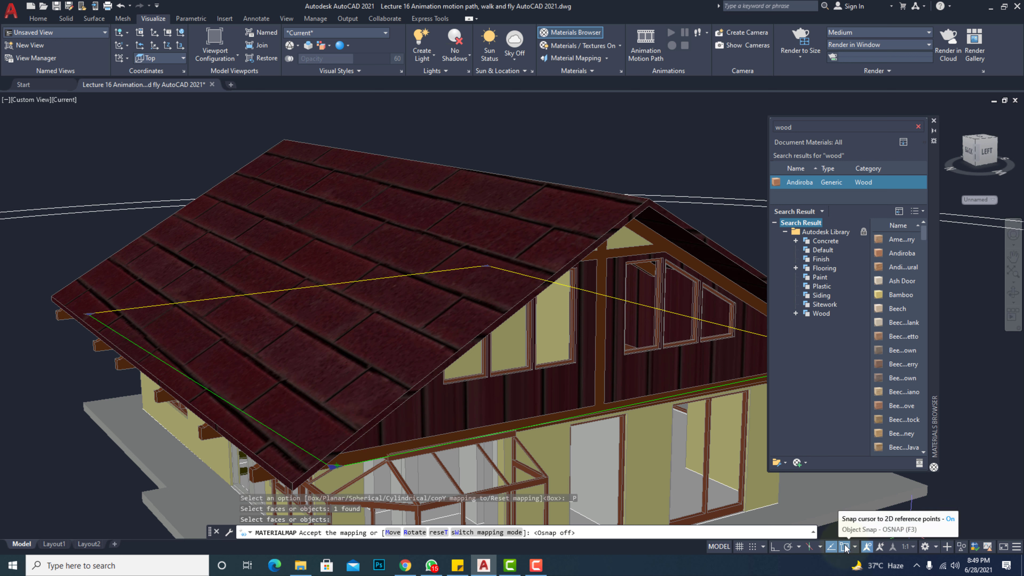
{"action": "left_click", "coordinate": [330, 468]}
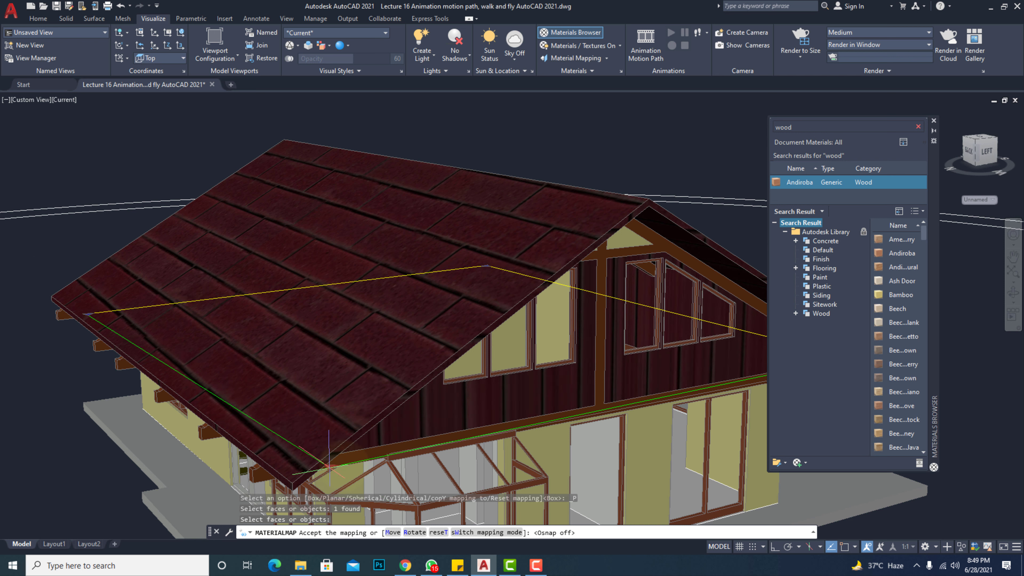
{"action": "left_click", "coordinate": [359, 459]}
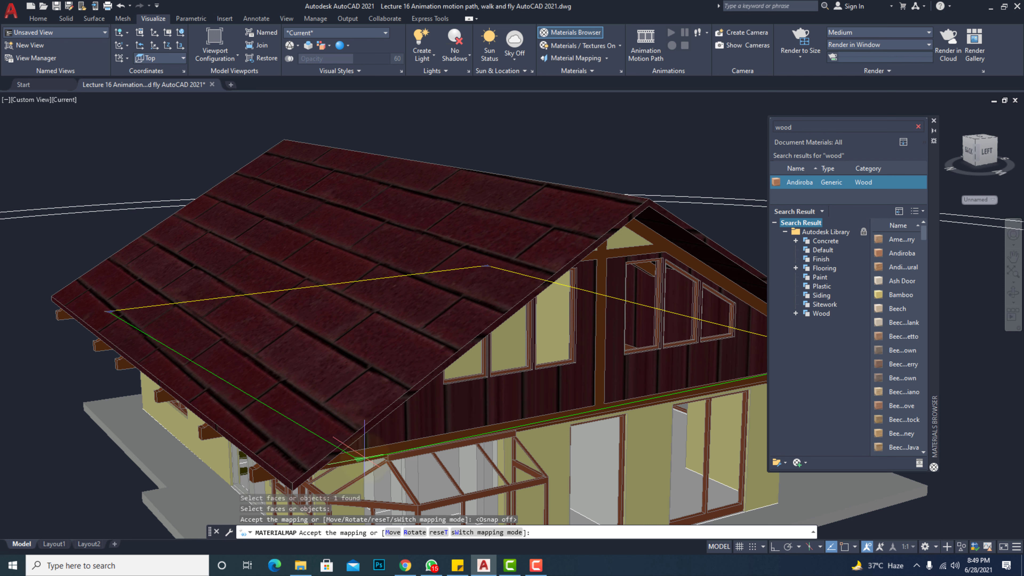
{"action": "left_click_drag", "start_coordinate": [360, 458], "coordinate": [431, 448]}
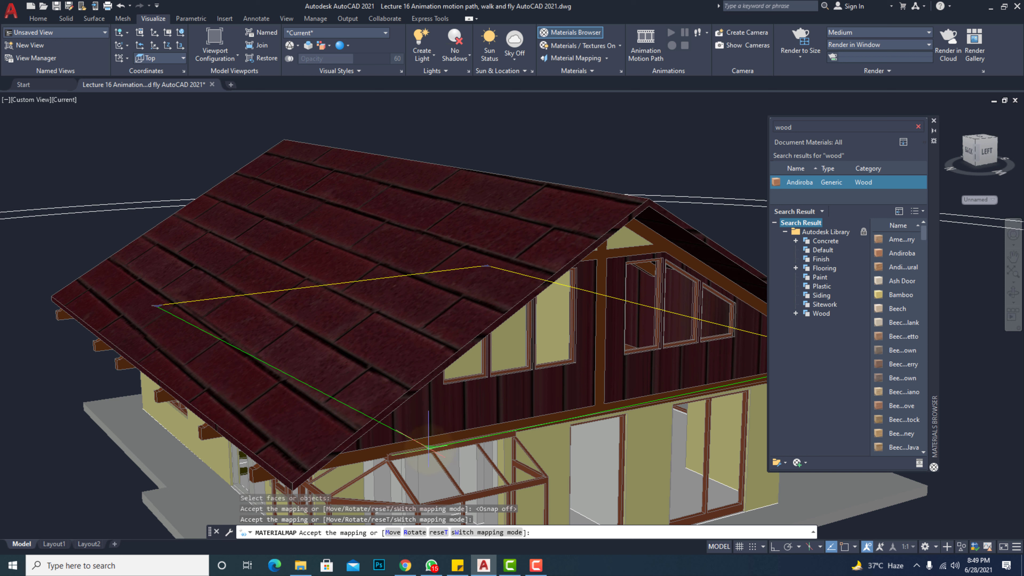
{"action": "left_click_drag", "start_coordinate": [430, 447], "coordinate": [450, 441]}
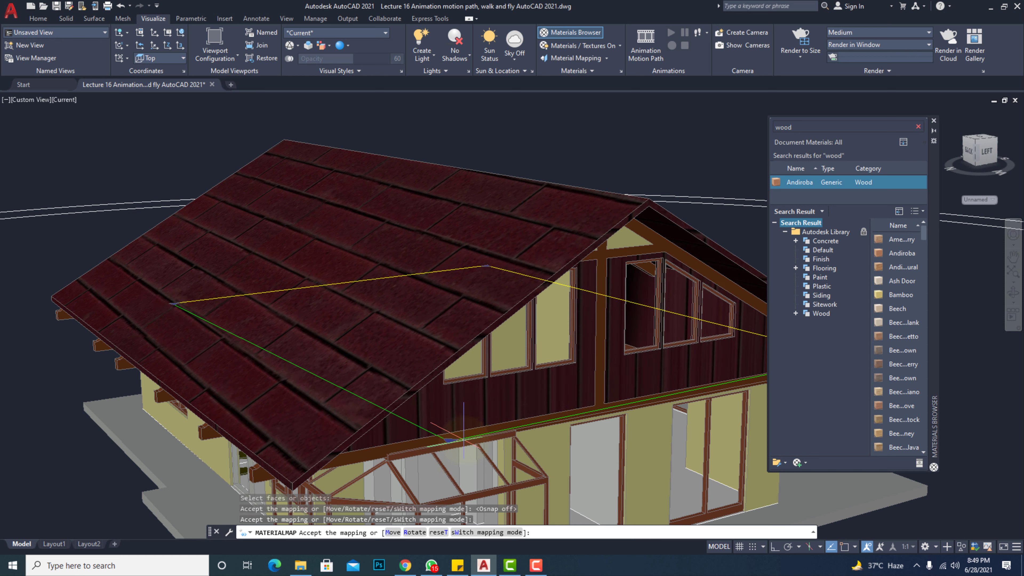
{"action": "left_click", "coordinate": [448, 440]}
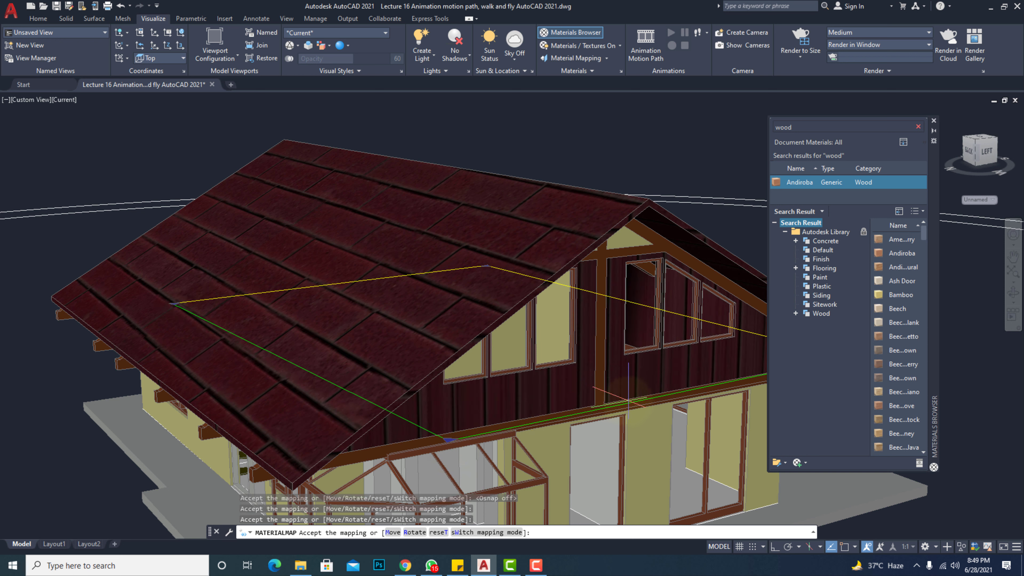
{"action": "left_click_drag", "start_coordinate": [449, 440], "coordinate": [604, 408]}
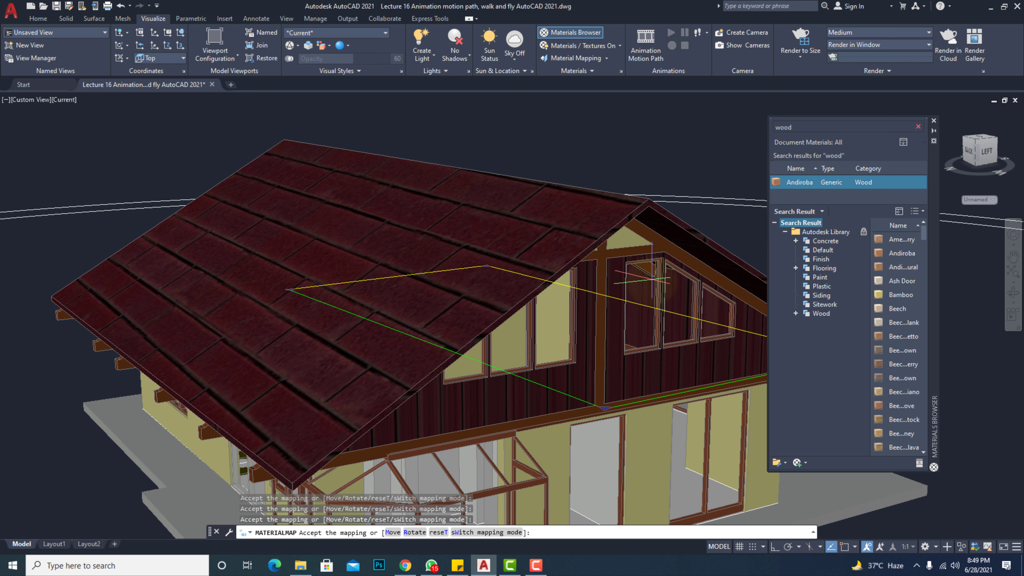
{"action": "key", "text": "Escape"}
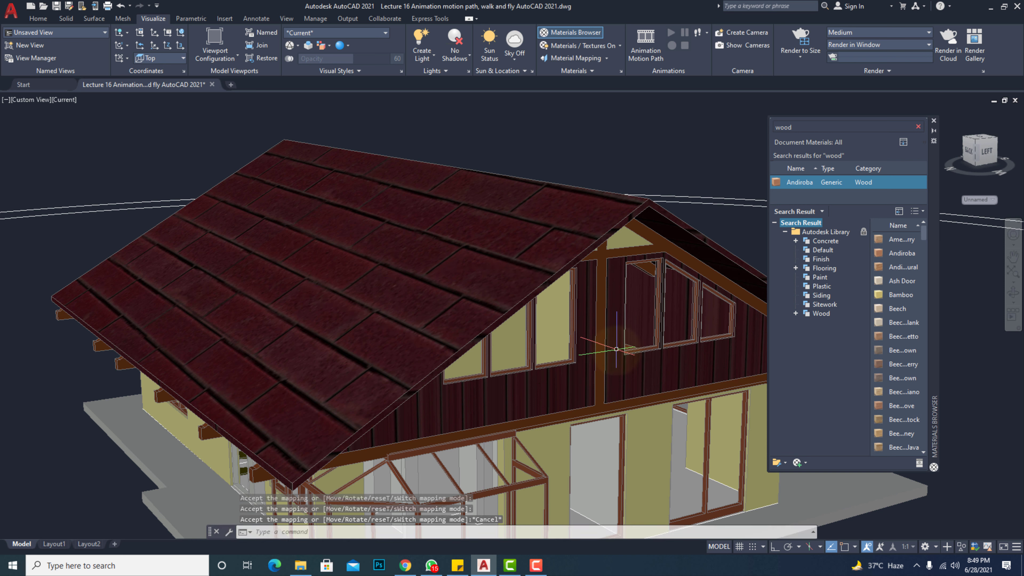
Step: Apply planar material mapping to the roof and shrink its mapping frame to a small area for a finer brick pattern
{"action": "left_click", "coordinate": [480, 292]}
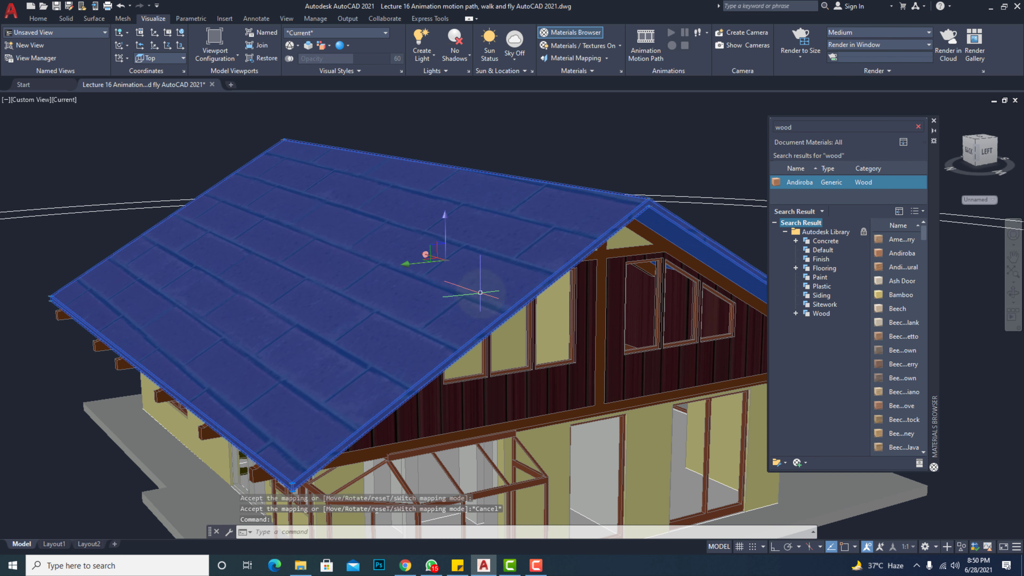
{"action": "key", "text": "Escape"}
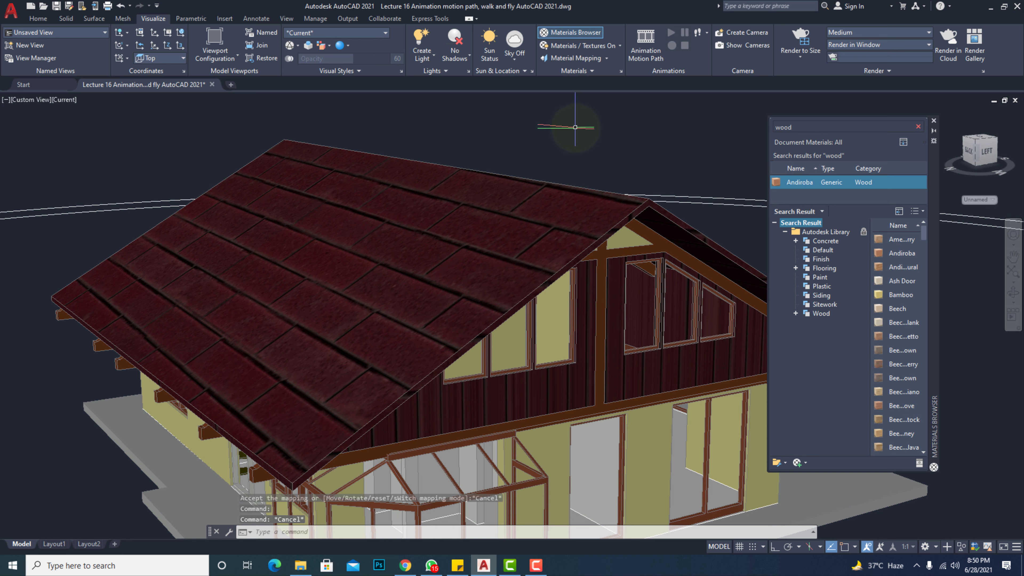
{"action": "left_click", "coordinate": [578, 57]}
{"action": "left_click", "coordinate": [430, 276]}
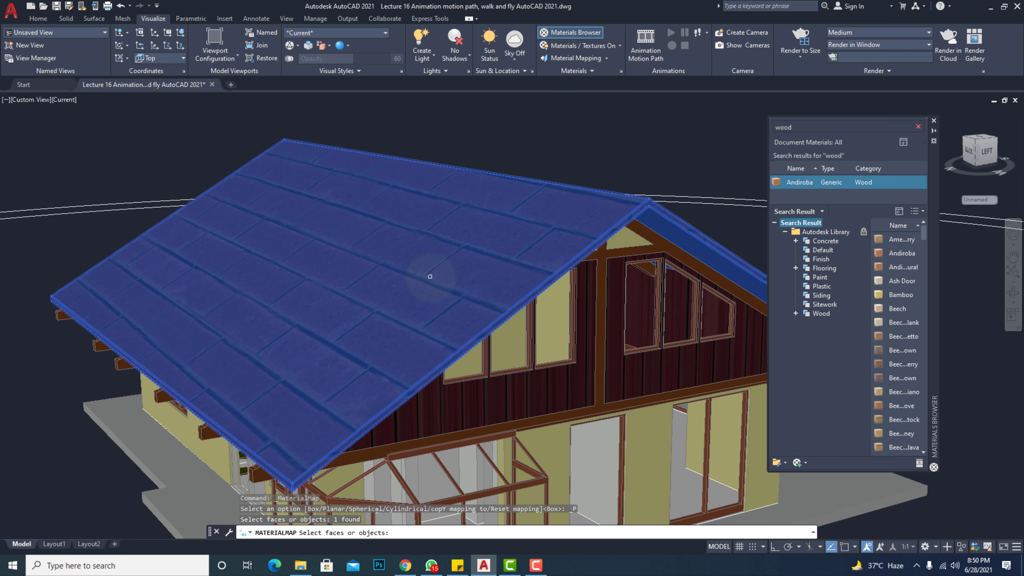
{"action": "key", "text": "Return"}
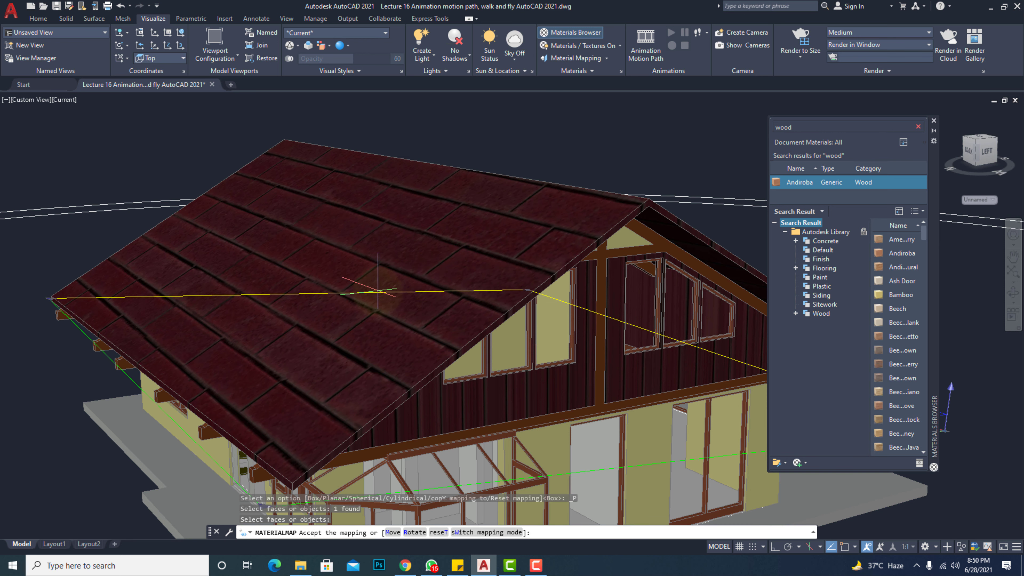
{"action": "scroll", "coordinate": [403, 375], "scroll_direction": "down", "scroll_amount": 3}
{"action": "scroll", "coordinate": [414, 390], "scroll_direction": "up", "scroll_amount": 2}
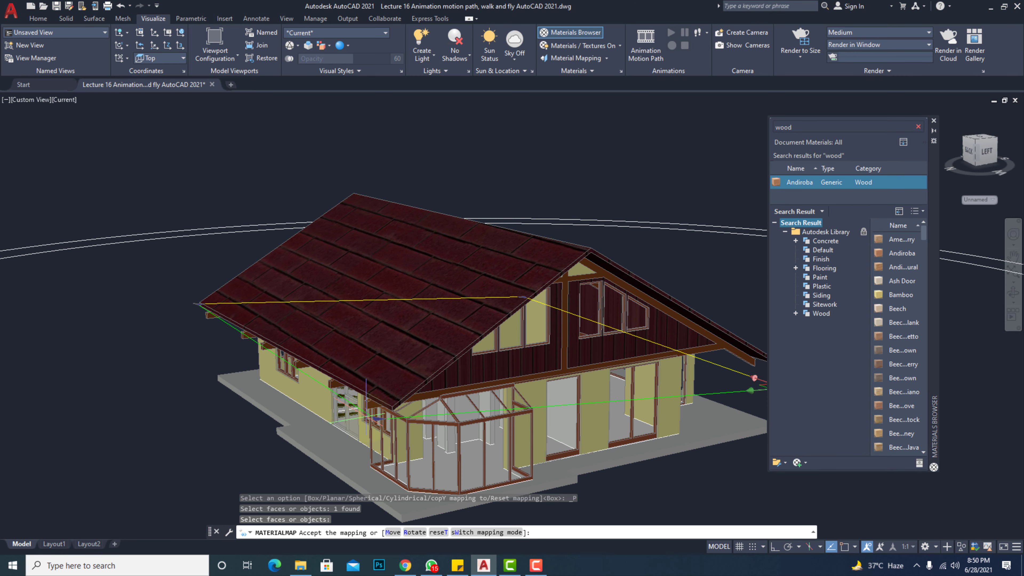
{"action": "left_click_drag", "start_coordinate": [375, 418], "coordinate": [448, 321]}
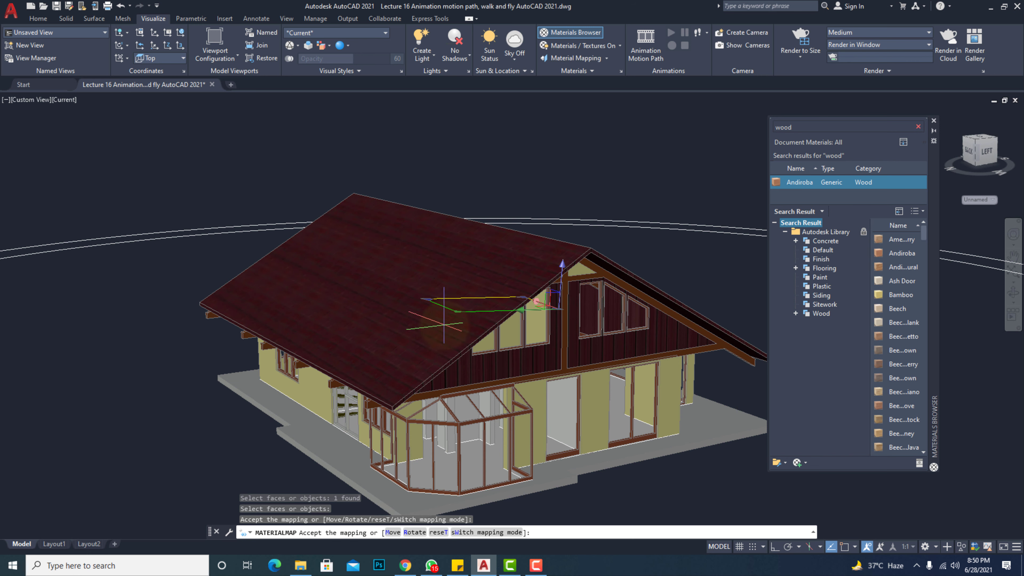
{"action": "scroll", "coordinate": [446, 324], "scroll_direction": "up", "scroll_amount": 2}
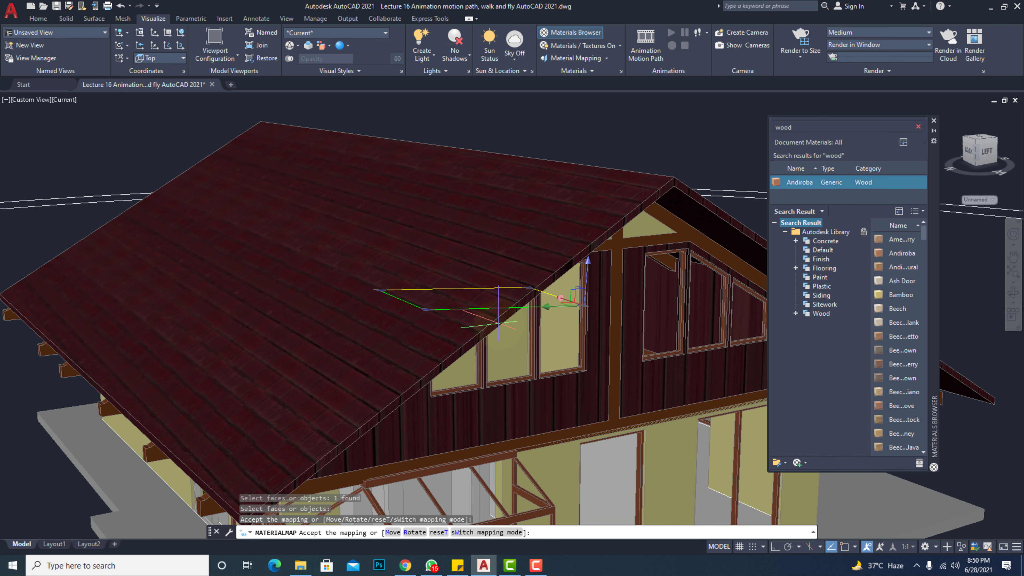
Step: Remove the brick material from the gable wall
{"action": "left_click", "coordinate": [600, 71]}
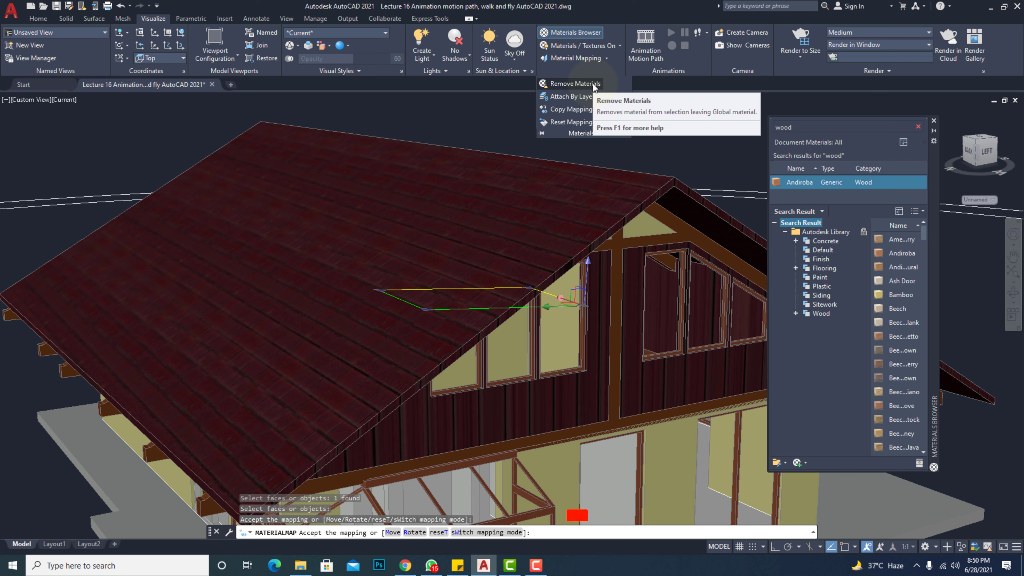
{"action": "left_click", "coordinate": [592, 83]}
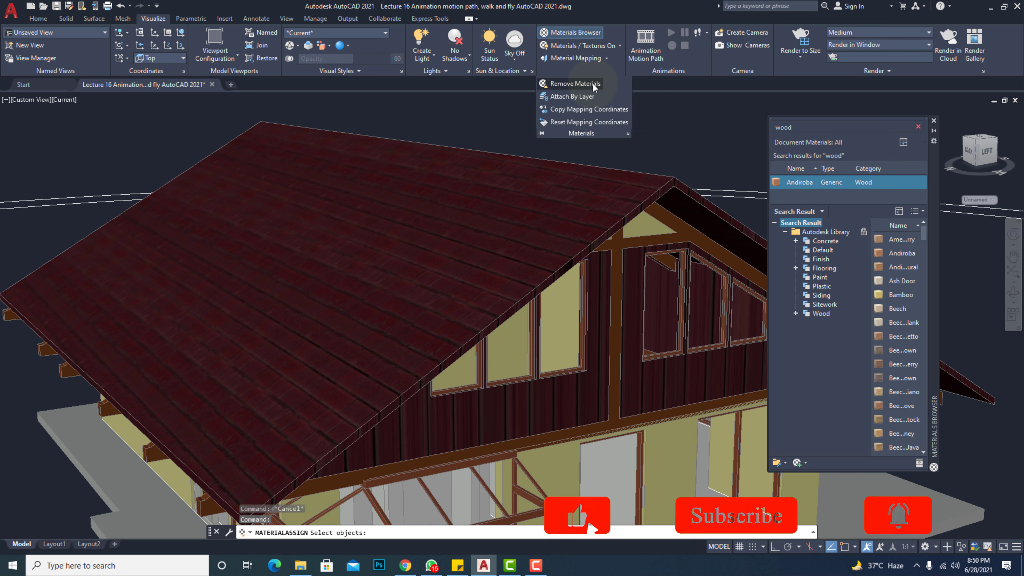
{"action": "left_click", "coordinate": [646, 391]}
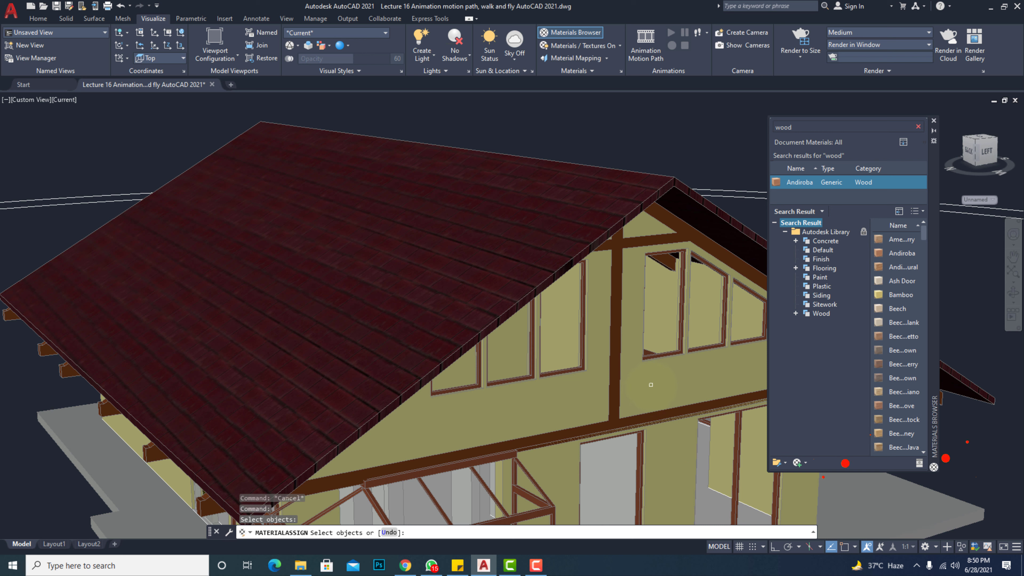